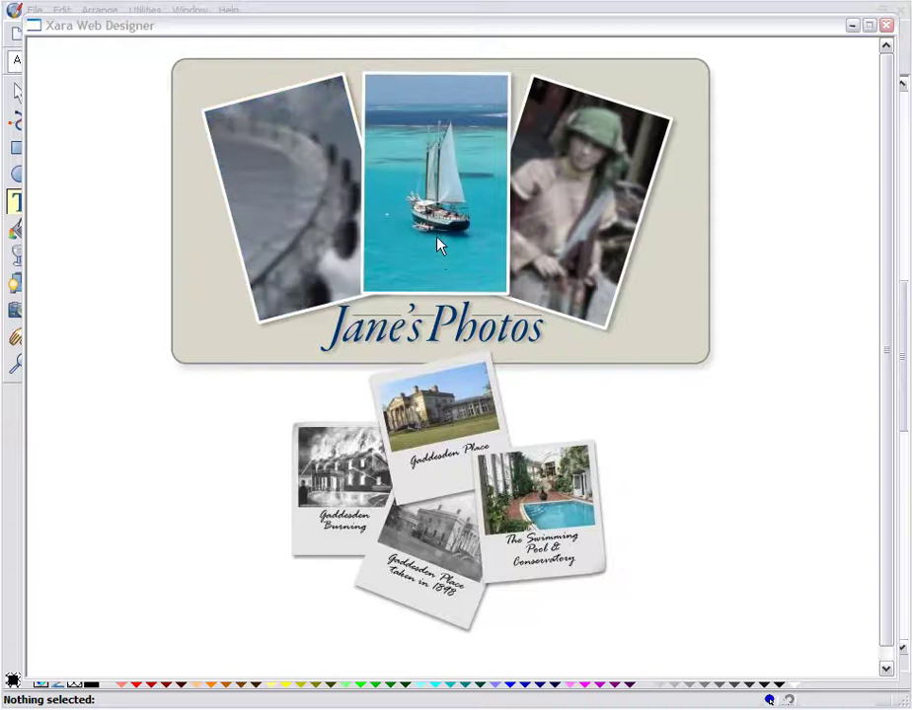
Close the rollover preview window to return to editing the Jane's Photos page.
mouse_move(447, 375)
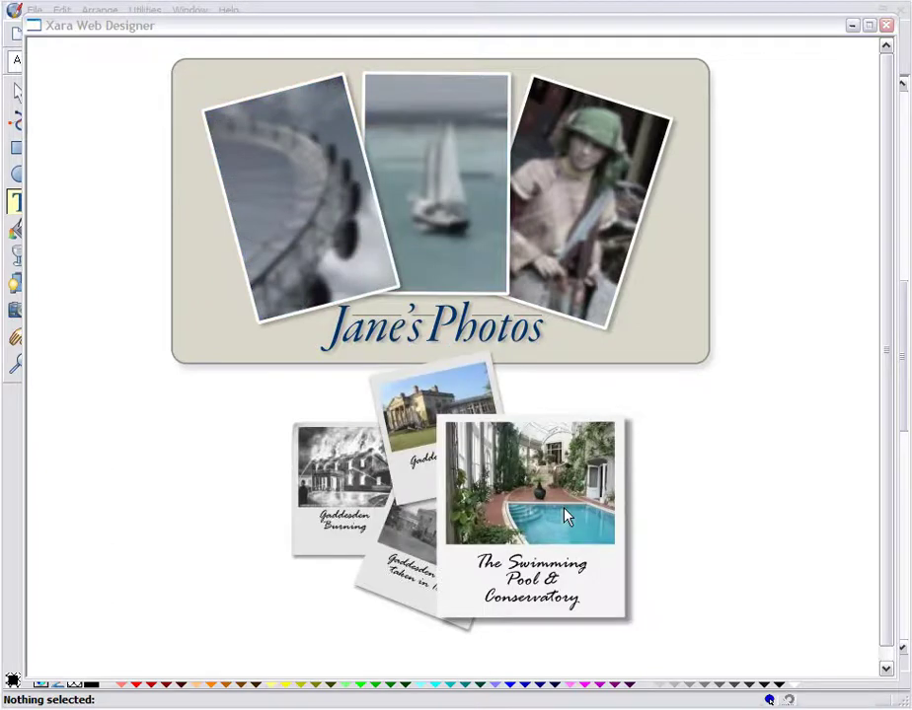
mouse_move(406, 546)
mouse_move(458, 416)
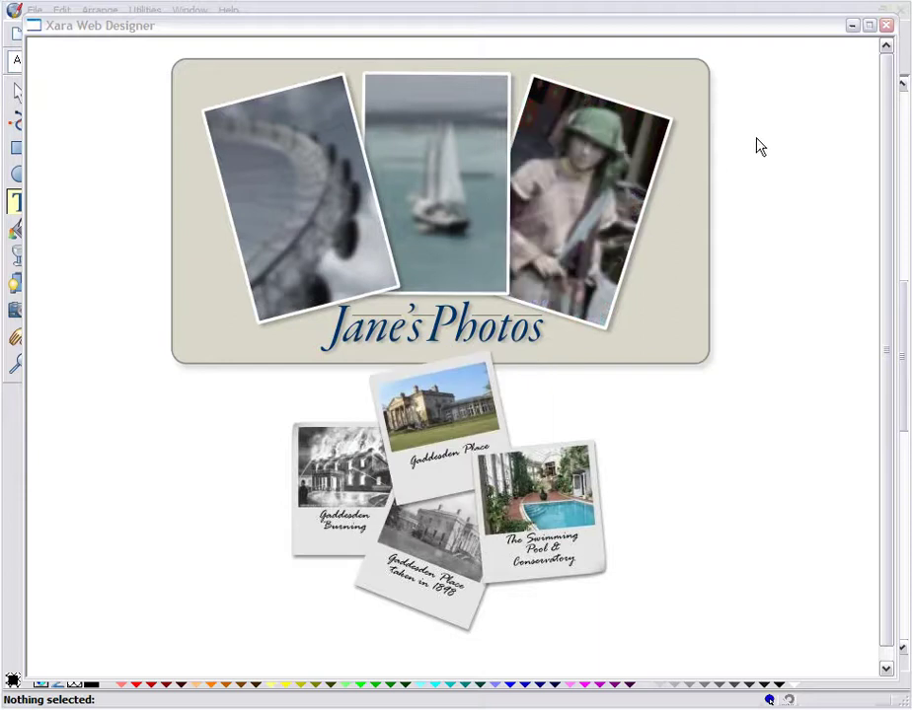
left_click(887, 25)
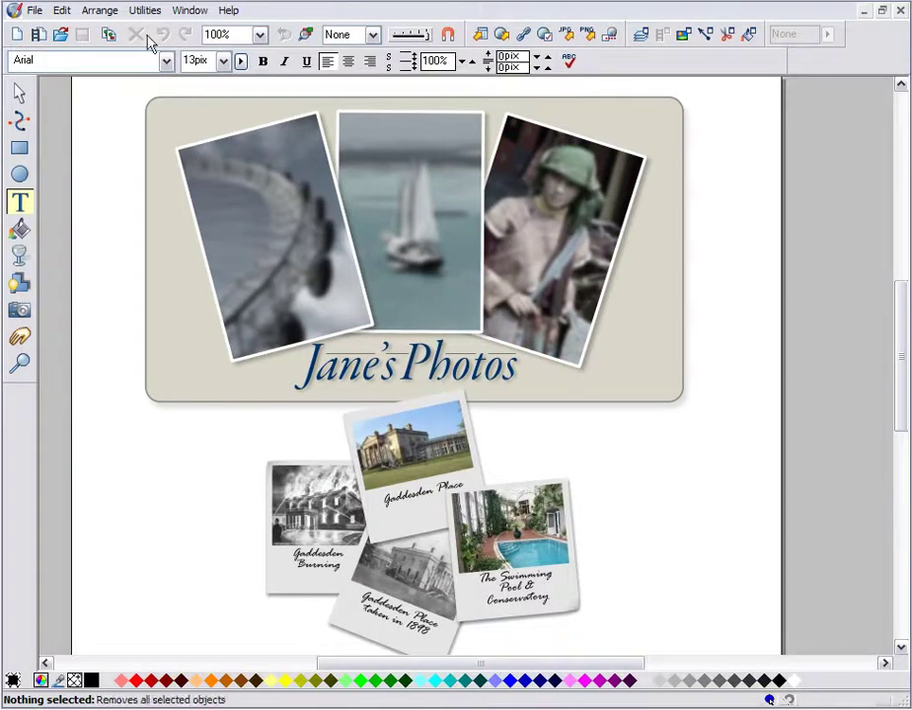
Start a new document and draw a large black rectangle across the page.
left_click(39, 34)
left_click(20, 148)
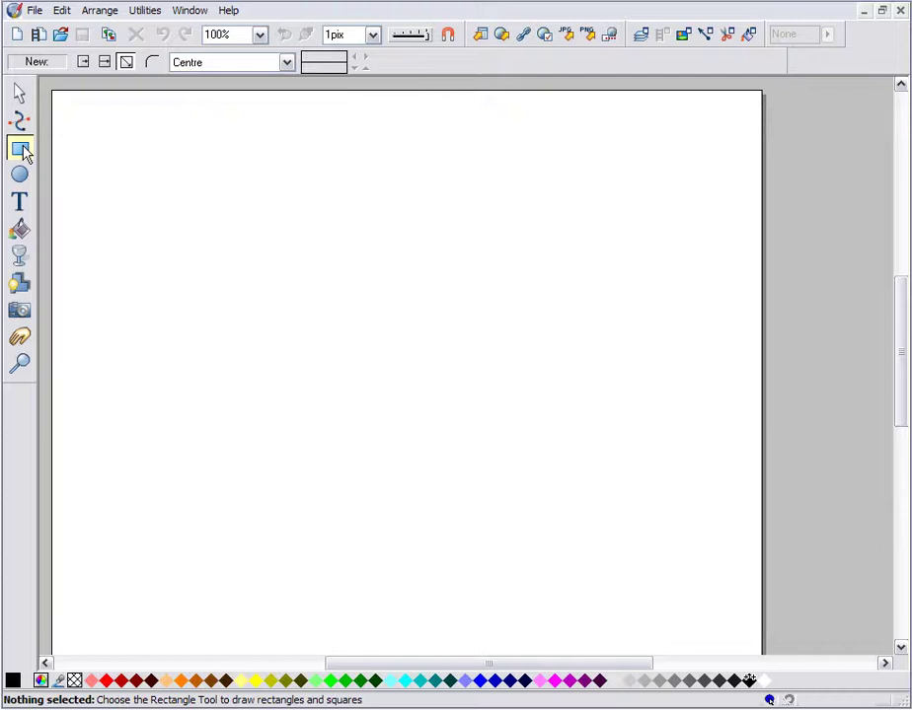
left_click_drag(153, 198, 664, 465)
Give the rectangle slightly rounded corners and enlarge it to 568 × 315 pix.
left_click(155, 63)
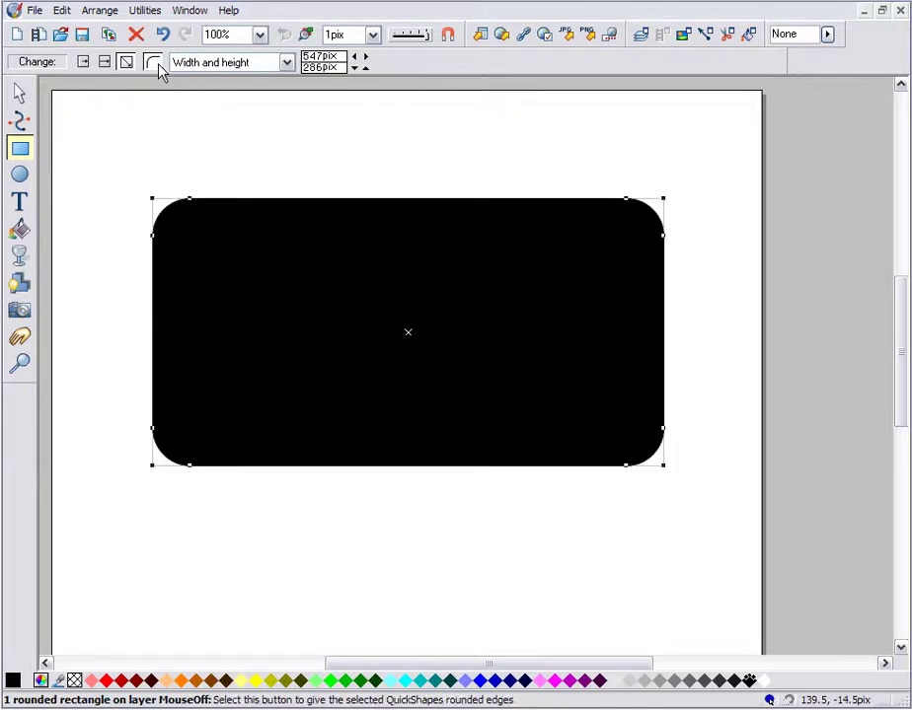
left_click(190, 202)
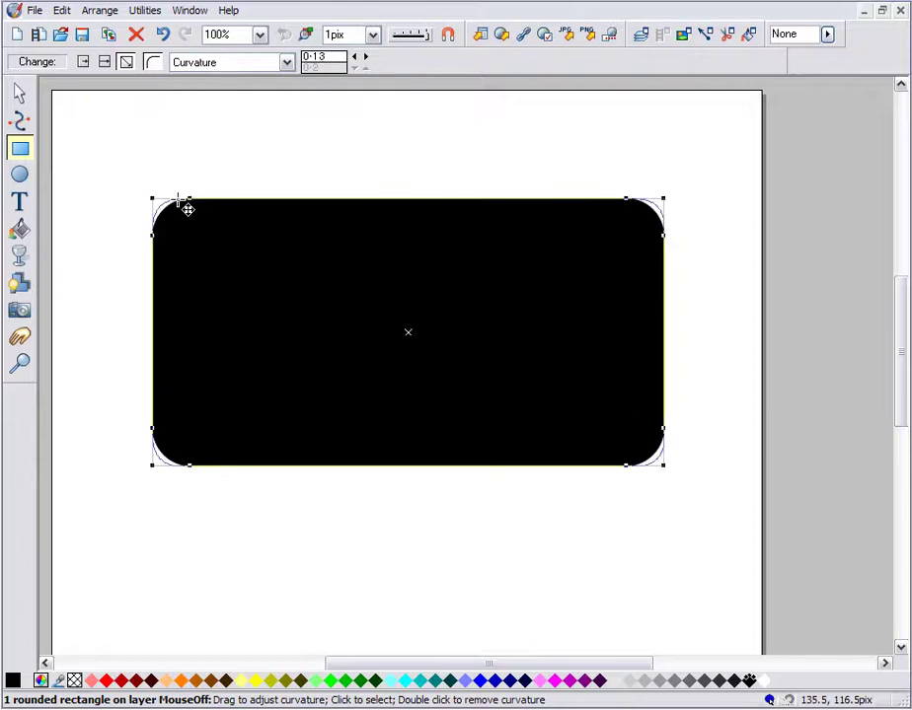
left_click_drag(170, 199, 166, 200)
left_click_drag(664, 465, 693, 501)
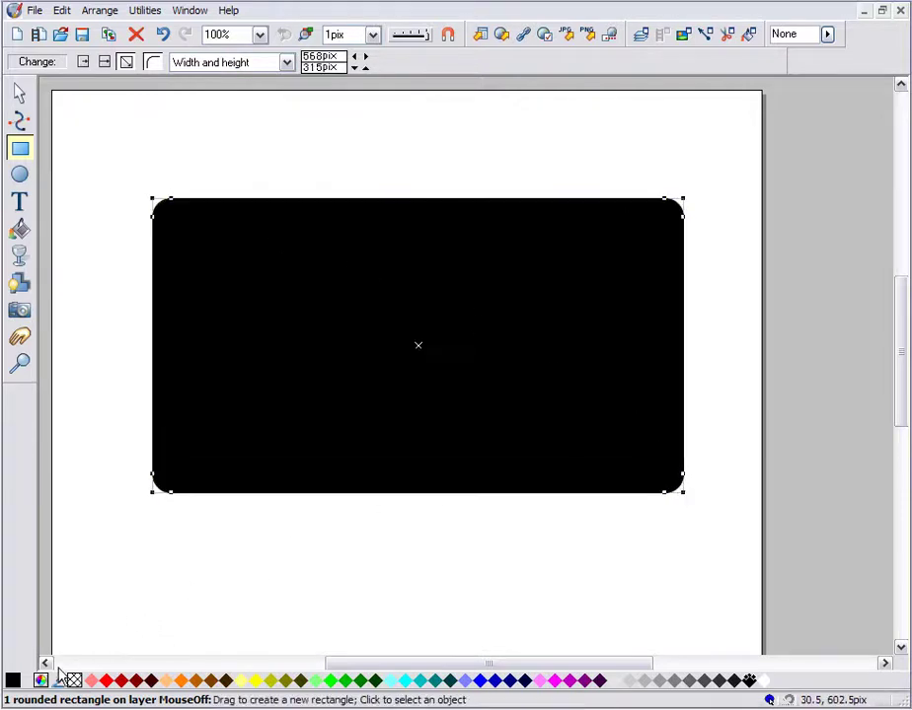
Fill the rectangle with pale blue-grey d3dce1 in the Colour editor.
left_click(40, 680)
left_click(468, 364)
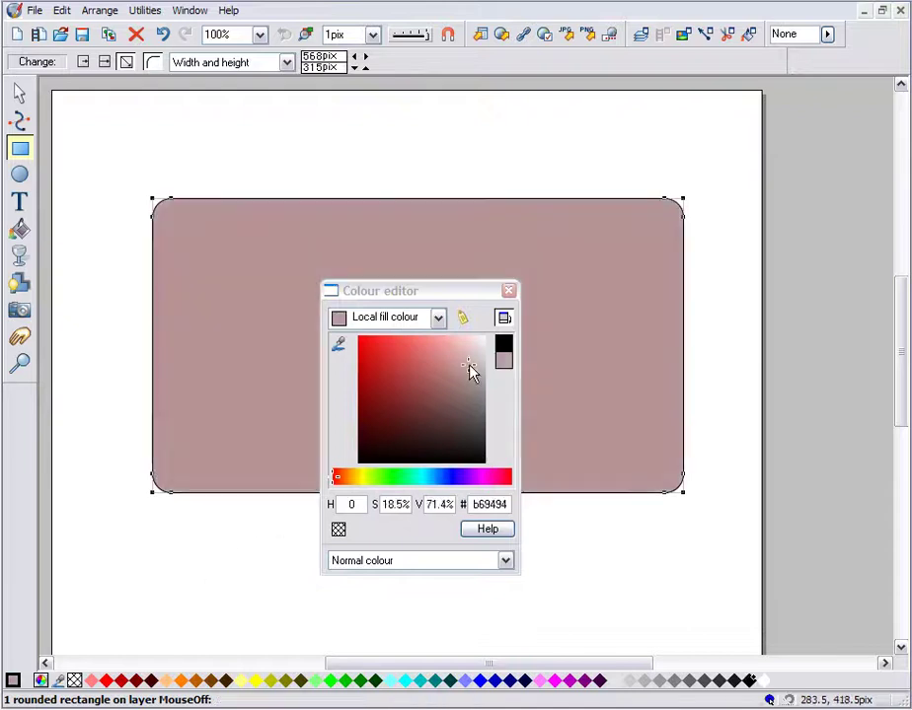
left_click_drag(469, 363, 473, 354)
left_click(430, 477)
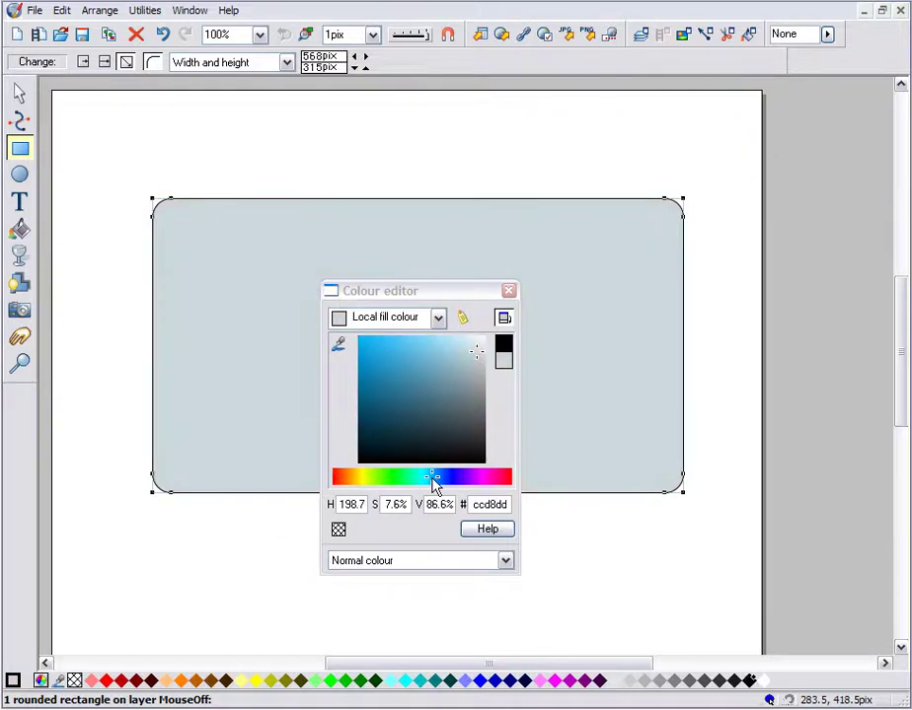
left_click_drag(473, 352, 479, 351)
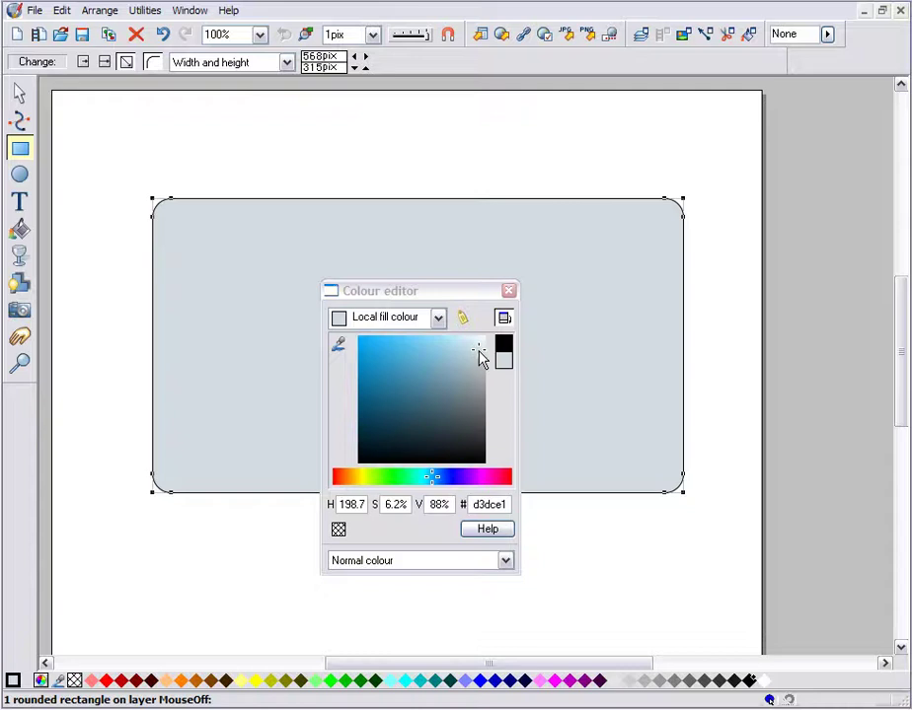
left_click(509, 291)
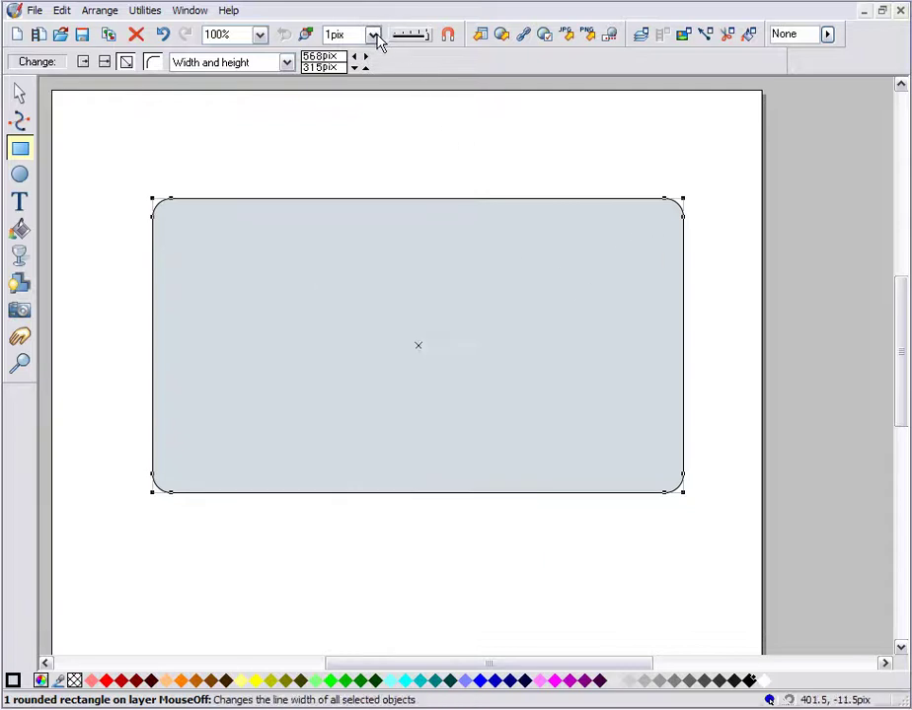
Give the rectangle a 4pix grey outline.
left_click(373, 35)
left_click(362, 114)
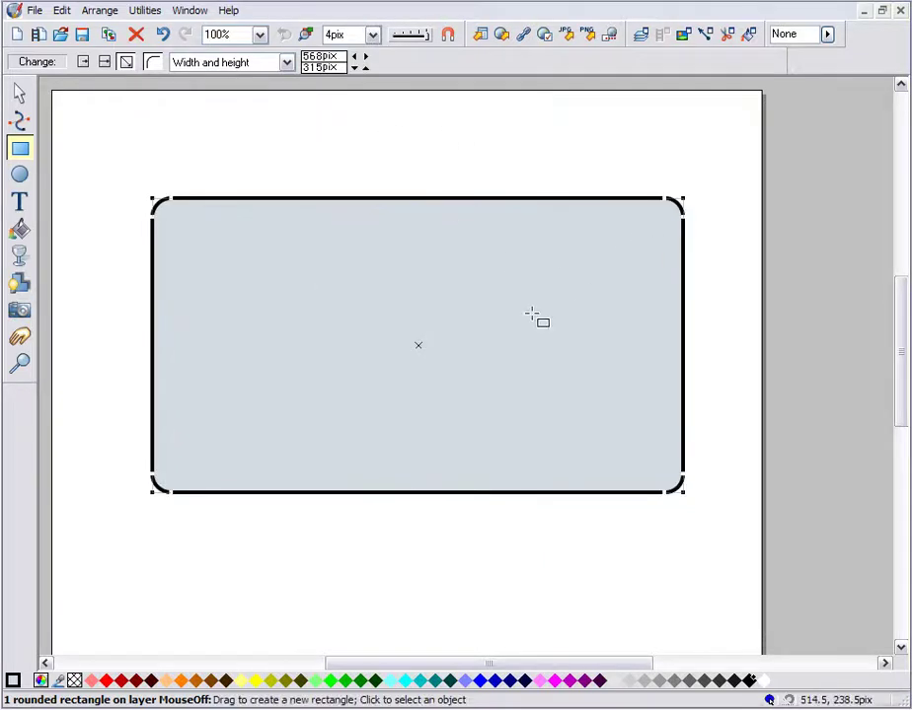
left_click(680, 688)
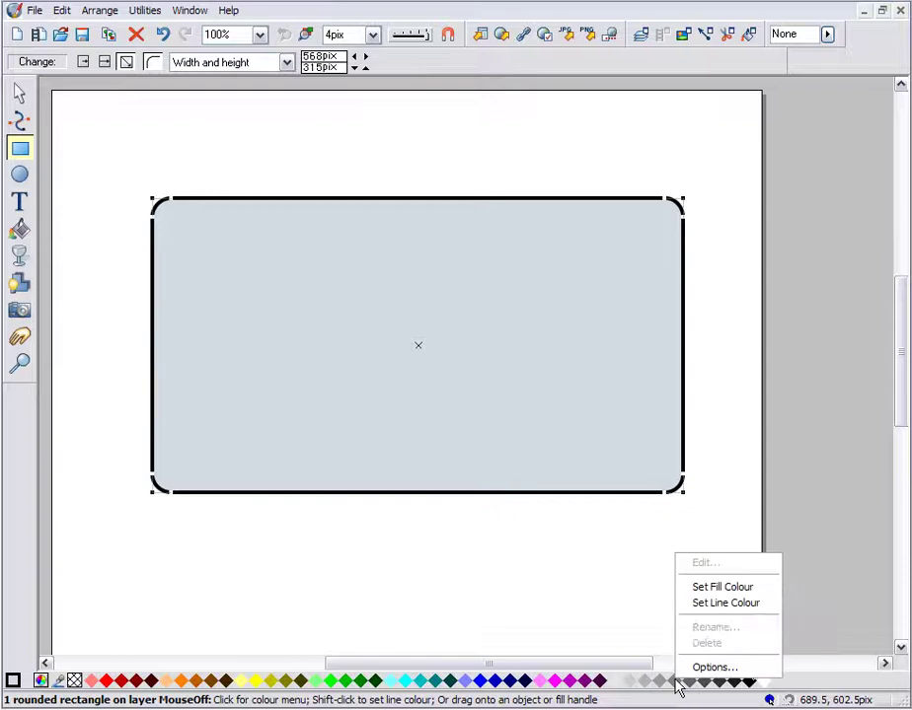
left_click(726, 603)
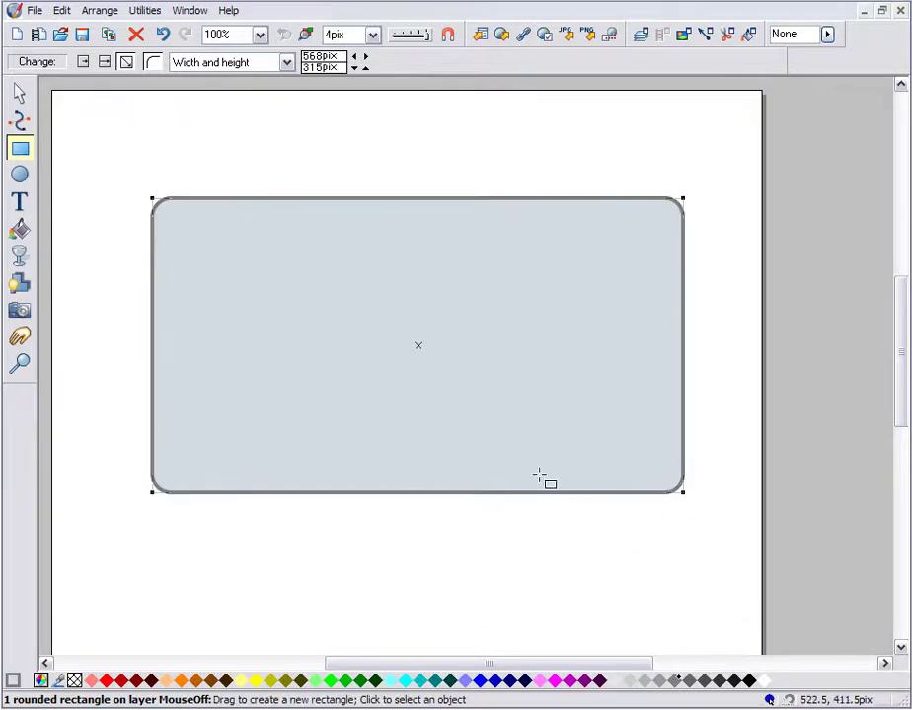
Drag LondonEye.jpg, Venice mask.jpg and Girl4a.jpg from the Rollover Photos folder onto the page.
key("alt+Tab")
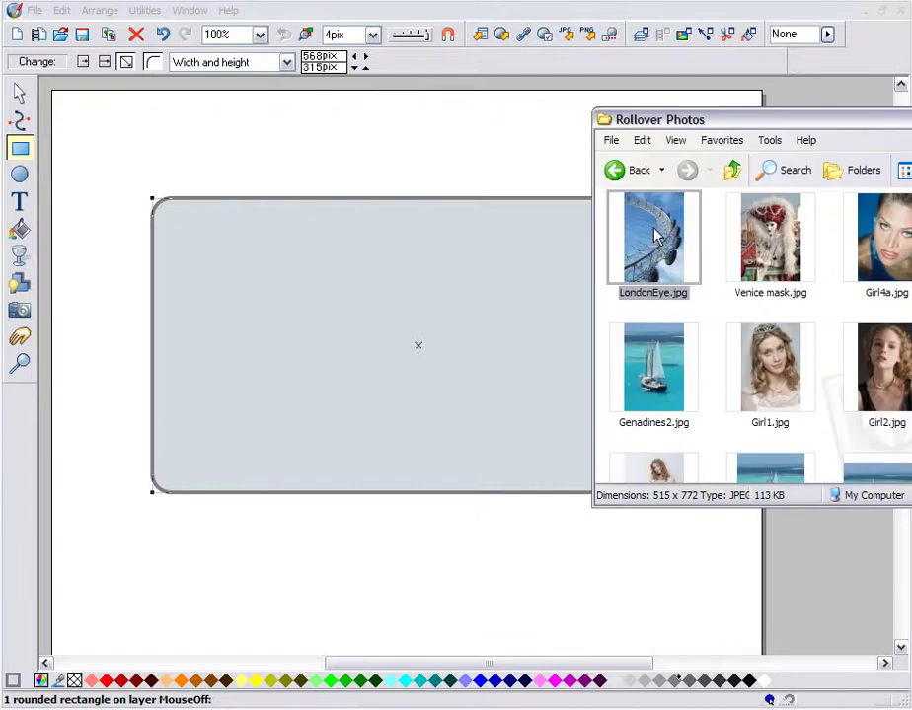
left_click_drag(582, 254, 582, 255)
left_click_drag(767, 254, 400, 247)
left_click_drag(884, 241, 203, 256)
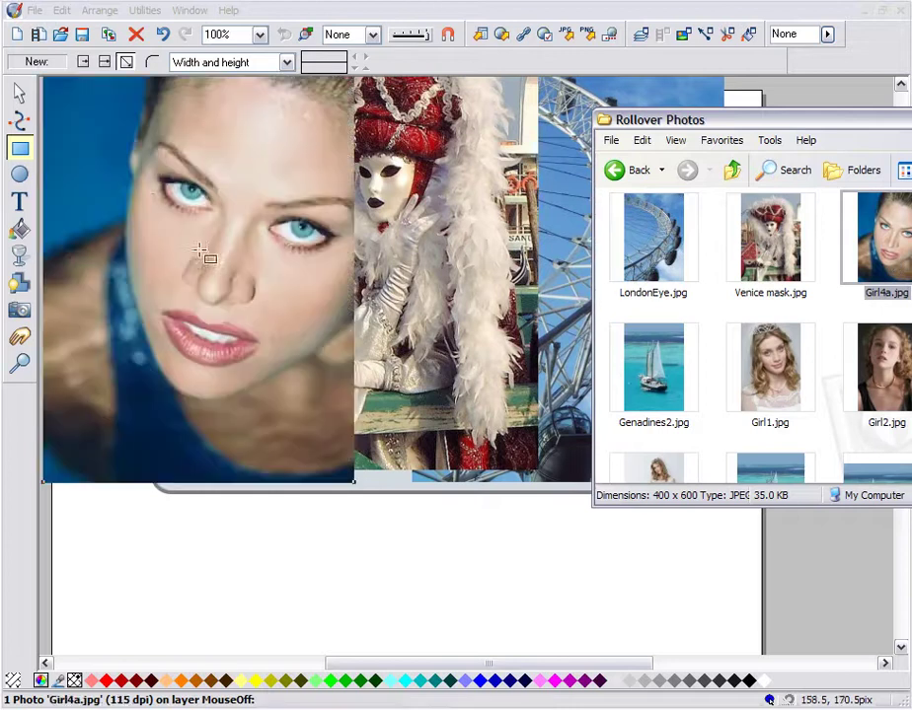
left_click(19, 93)
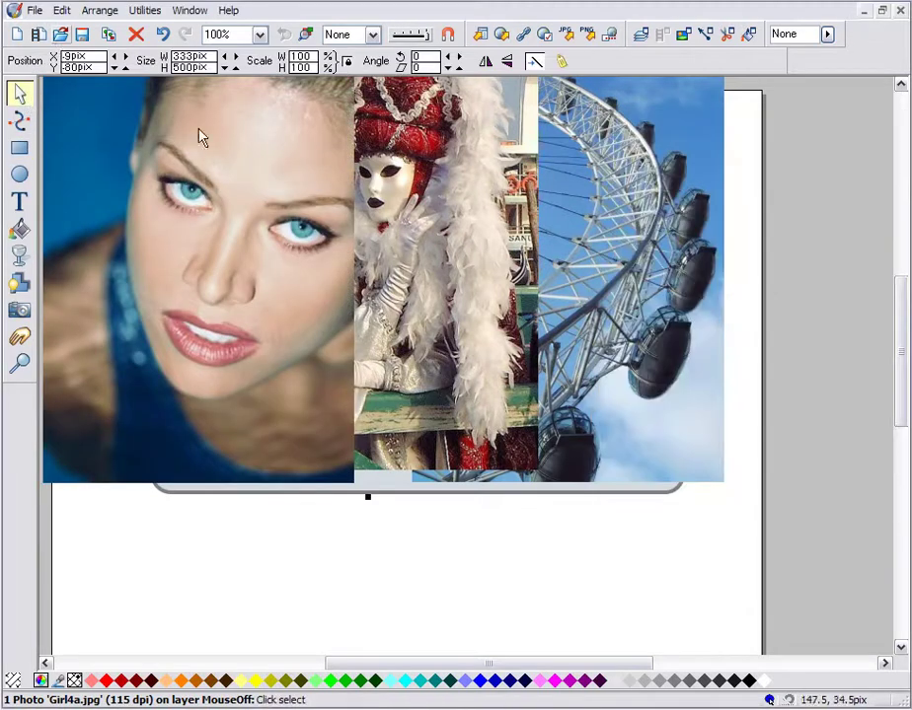
left_click_drag(559, 209, 881, 387)
Move Girl4a, Venice mask and LondonEye onto the panel, shrinking each to about 163×244 px.
left_click_drag(588, 308, 809, 394)
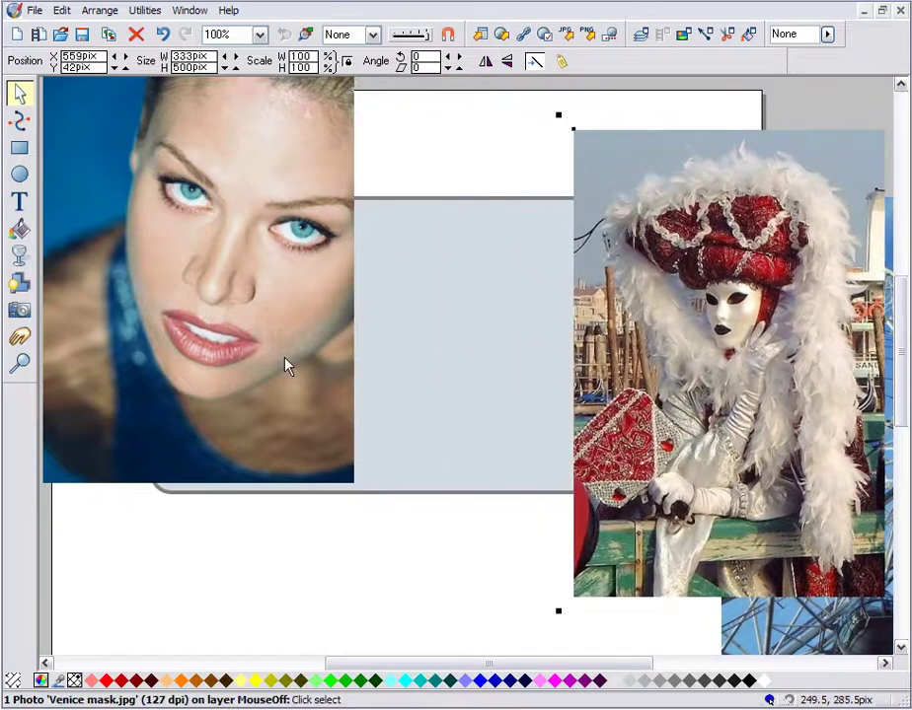
left_click_drag(213, 334, 318, 459)
left_click_drag(474, 617, 318, 340)
left_click_drag(624, 327, 385, 407)
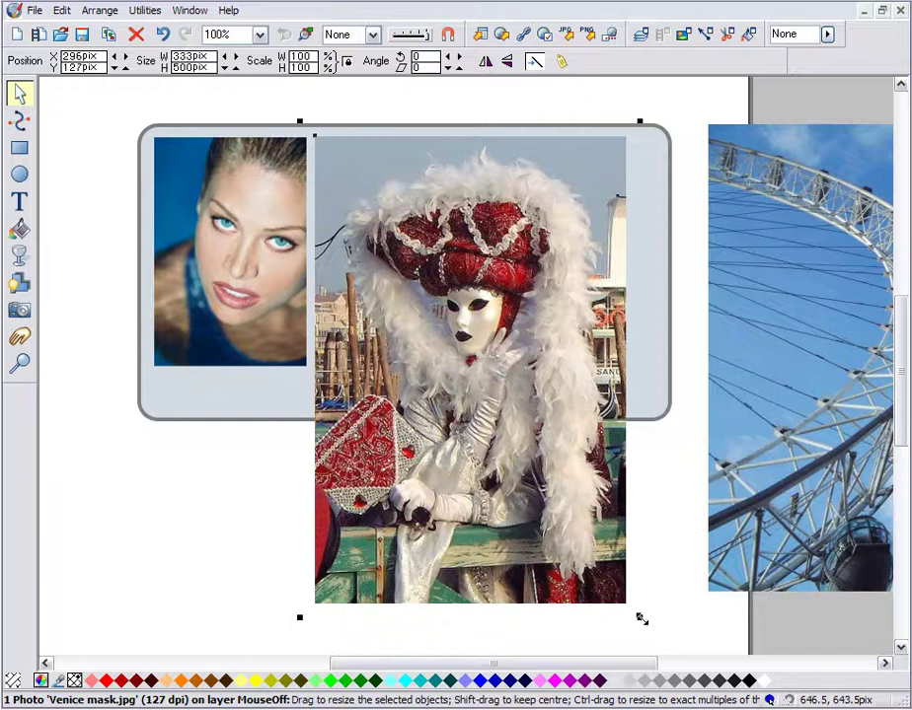
left_click_drag(641, 615, 480, 379)
left_click_drag(789, 320, 565, 337)
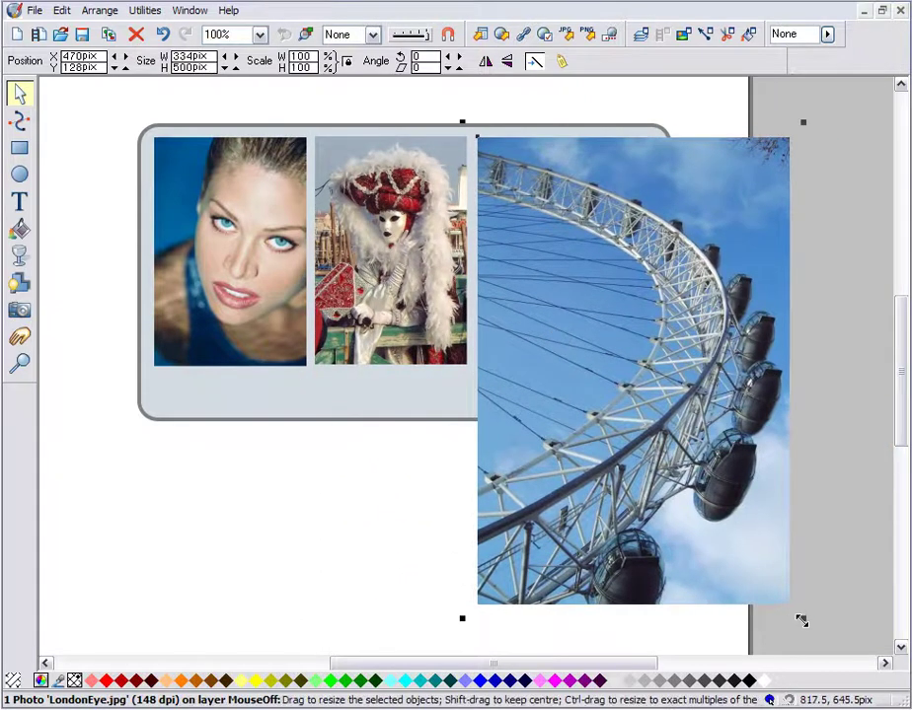
left_click_drag(801, 619, 642, 380)
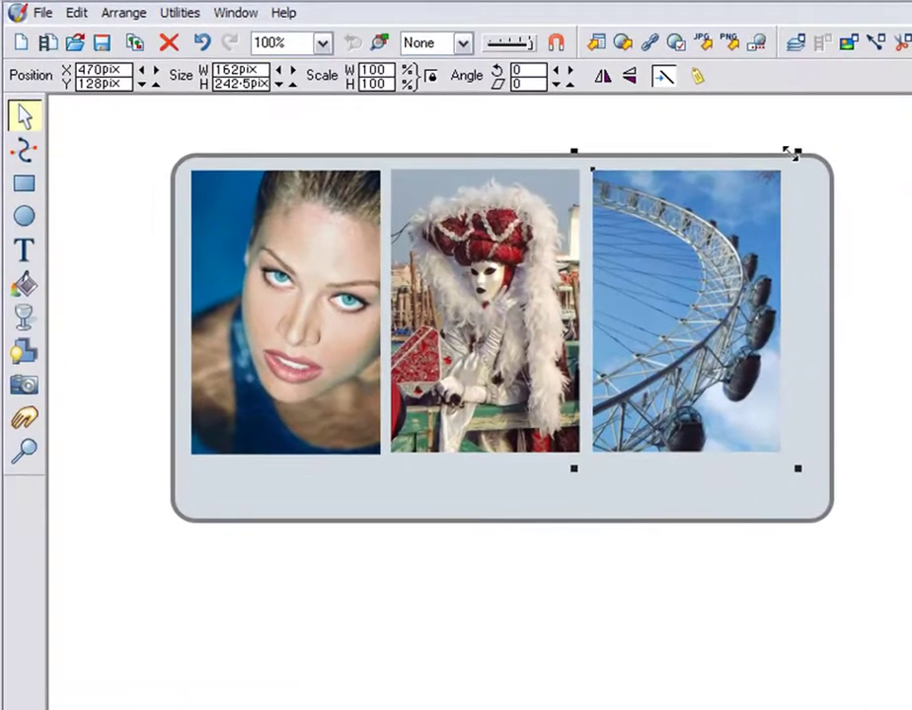
Tilt LondonEye about 15° clockwise and Girl4a counter-clockwise.
left_click_drag(790, 152, 817, 174)
left_click(385, 183)
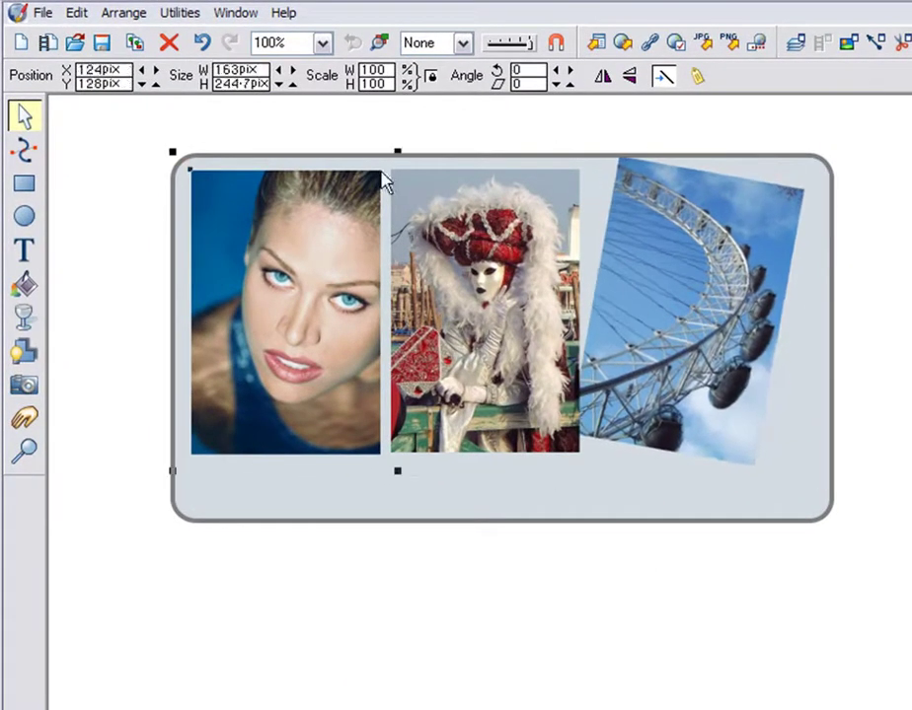
left_click_drag(391, 162, 356, 158)
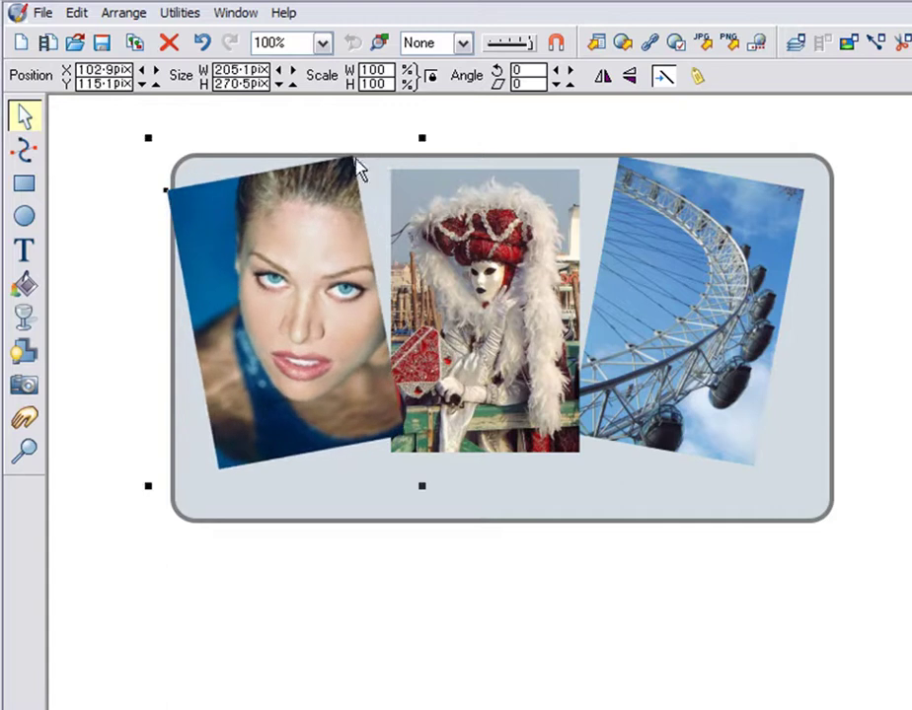
Give all three photos a 4pix white border.
left_click(452, 258, "shift")
left_click(656, 264, "shift")
left_click(463, 44)
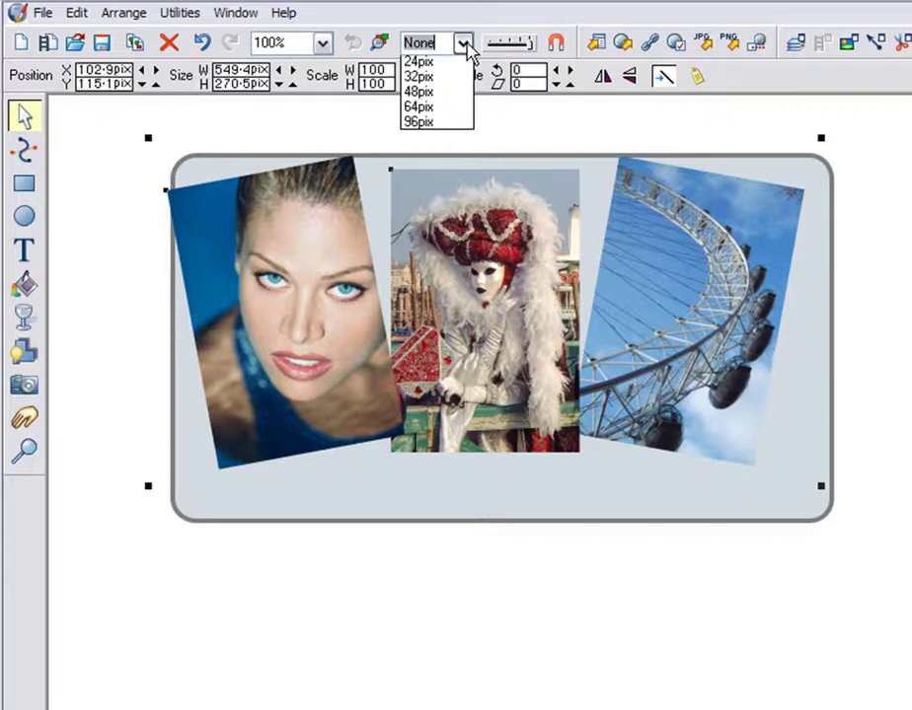
left_click(446, 139)
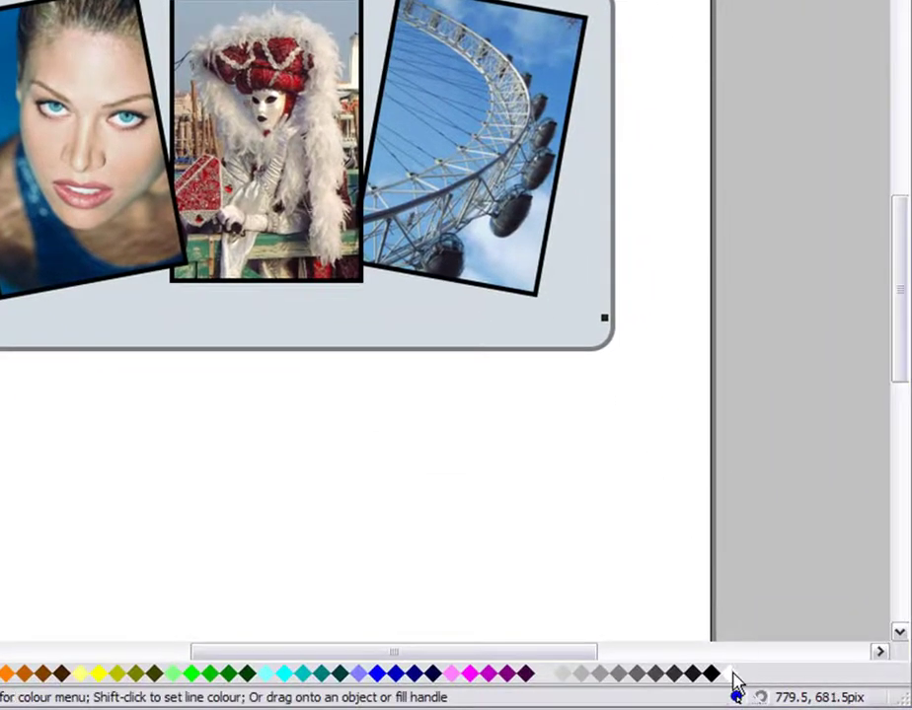
right_click(732, 673)
left_click(794, 582)
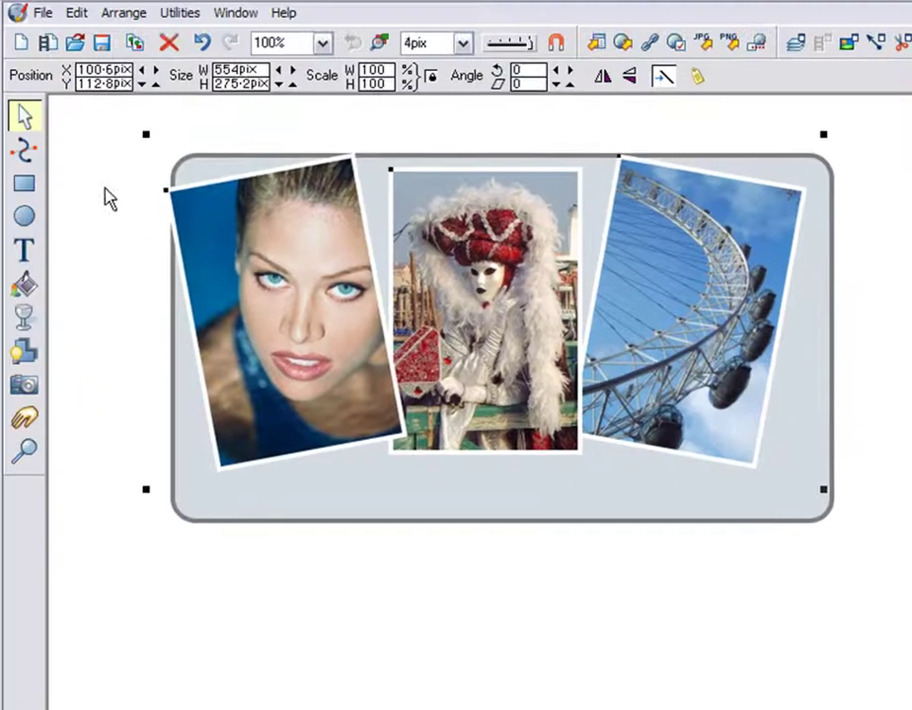
Nudge the three photos and grey panel into a snug, slightly overlapping row.
left_click(272, 291)
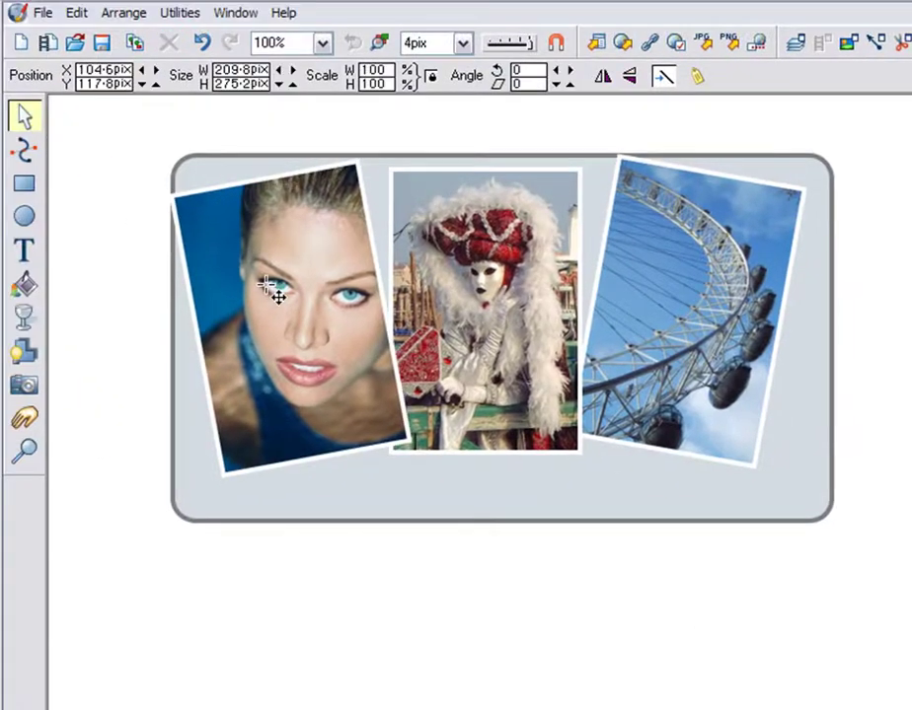
left_click_drag(273, 289, 294, 309)
left_click_drag(475, 301, 483, 318)
left_click_drag(667, 325, 661, 359)
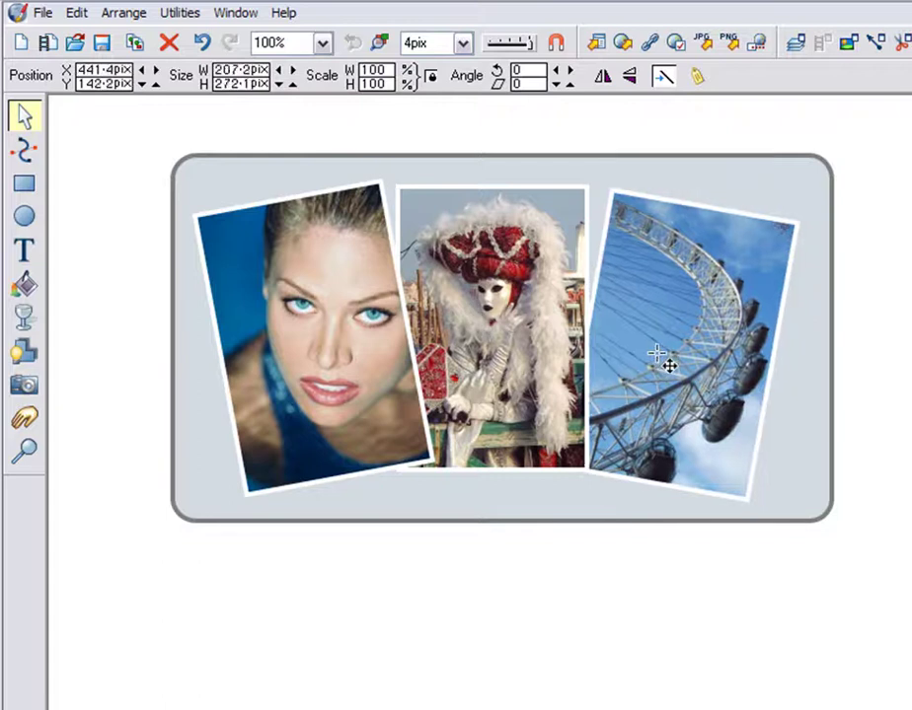
mouse_move(812, 444)
left_mouse_down()
mouse_move(811, 458)
mouse_move(813, 441)
left_mouse_up()
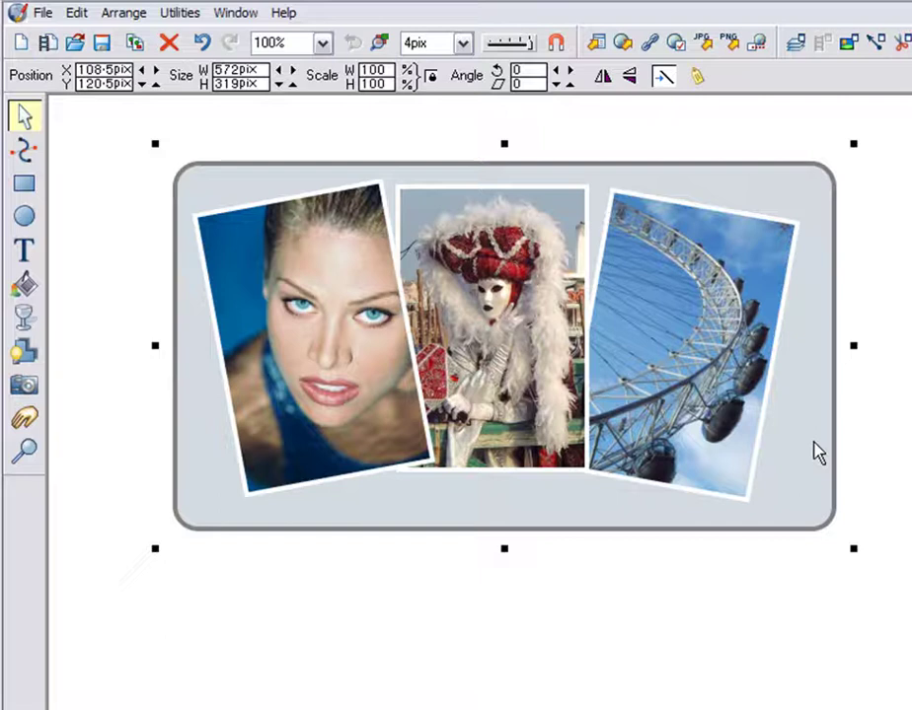
left_click_drag(344, 322, 337, 327)
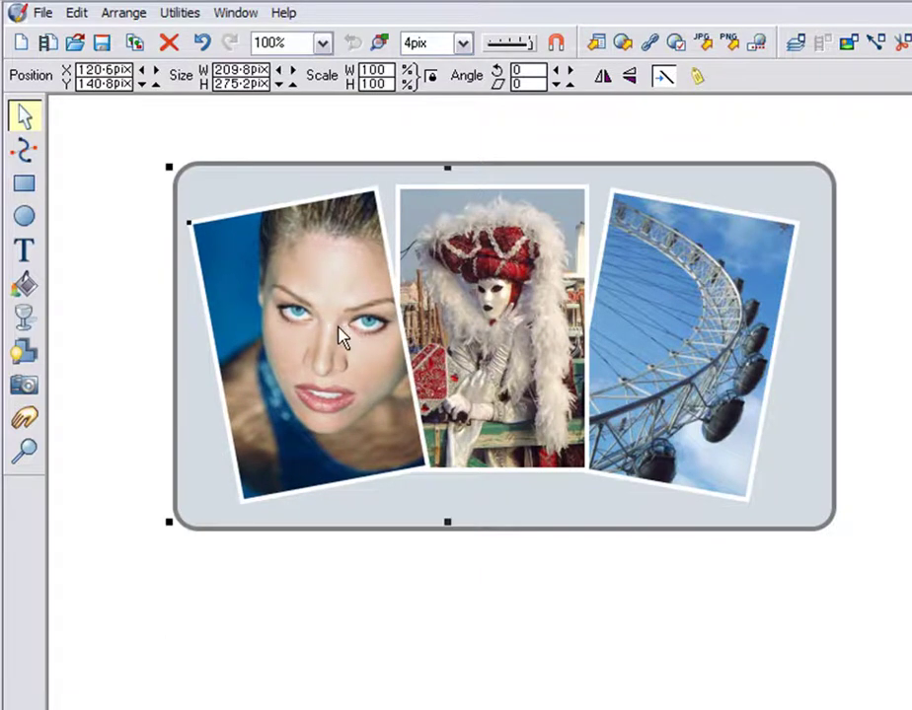
Add drop shadows to the three photos, blurred 10.4pix at 65% transparency.
left_click(25, 350)
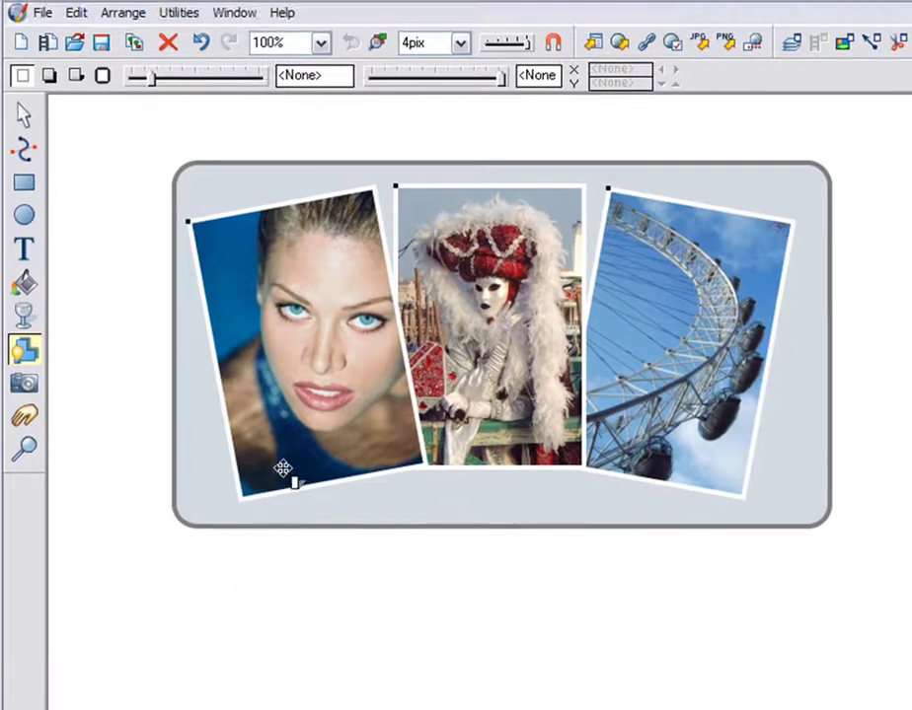
left_click_drag(285, 468, 289, 443)
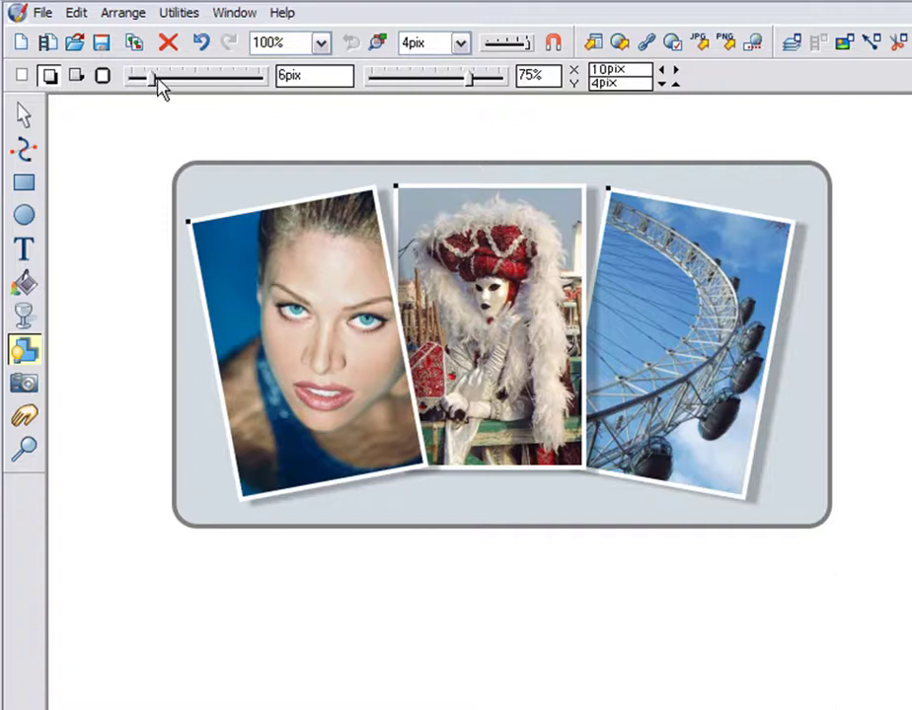
left_click_drag(154, 77, 168, 78)
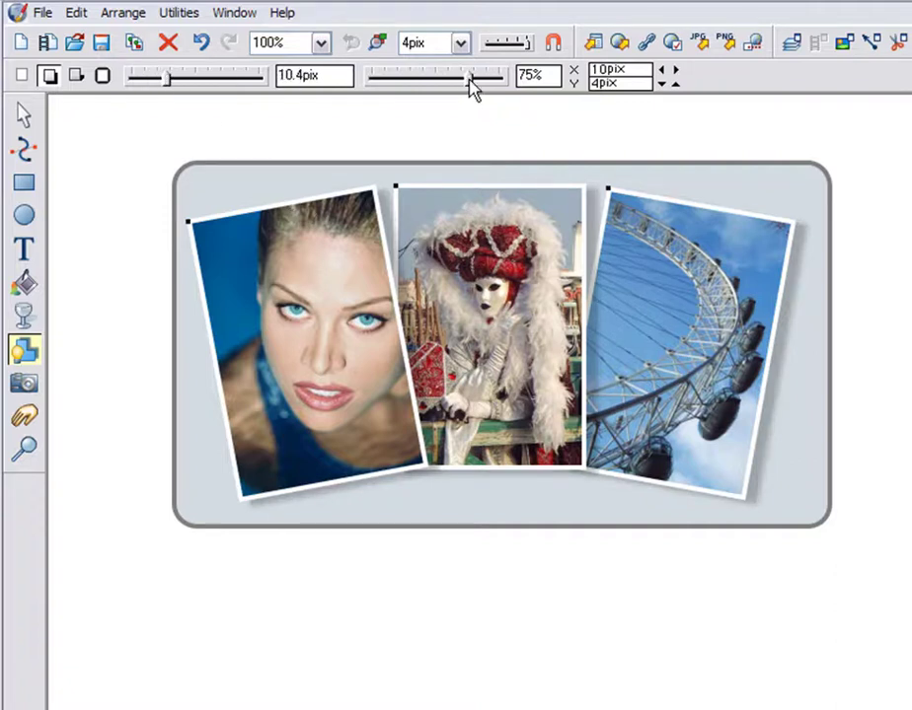
left_click_drag(471, 87, 459, 87)
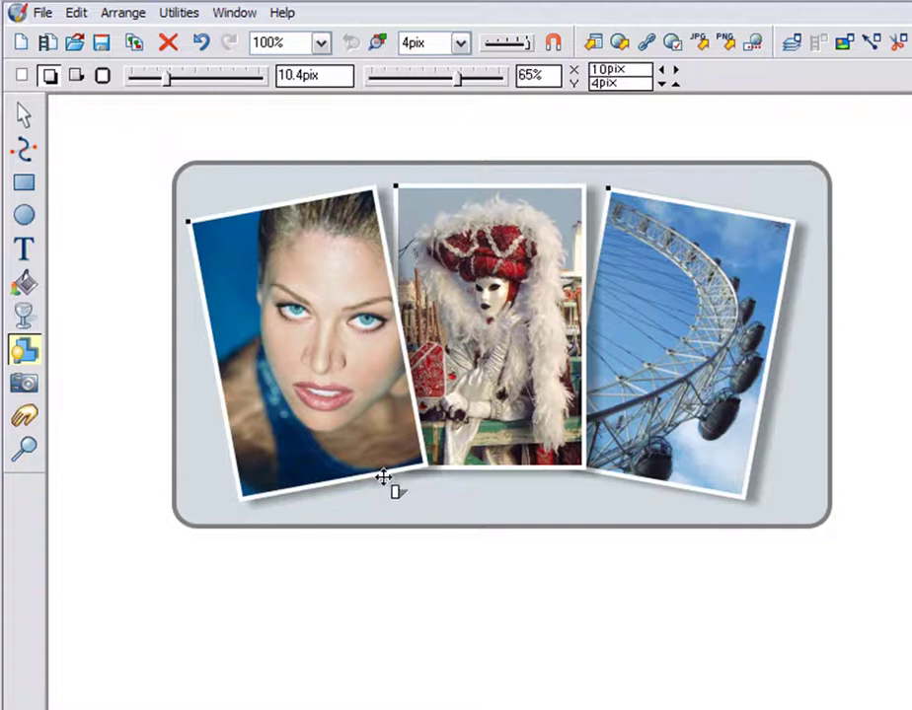
Reduce the photos' saturation to -91 with the Photo tool.
left_click(24, 384)
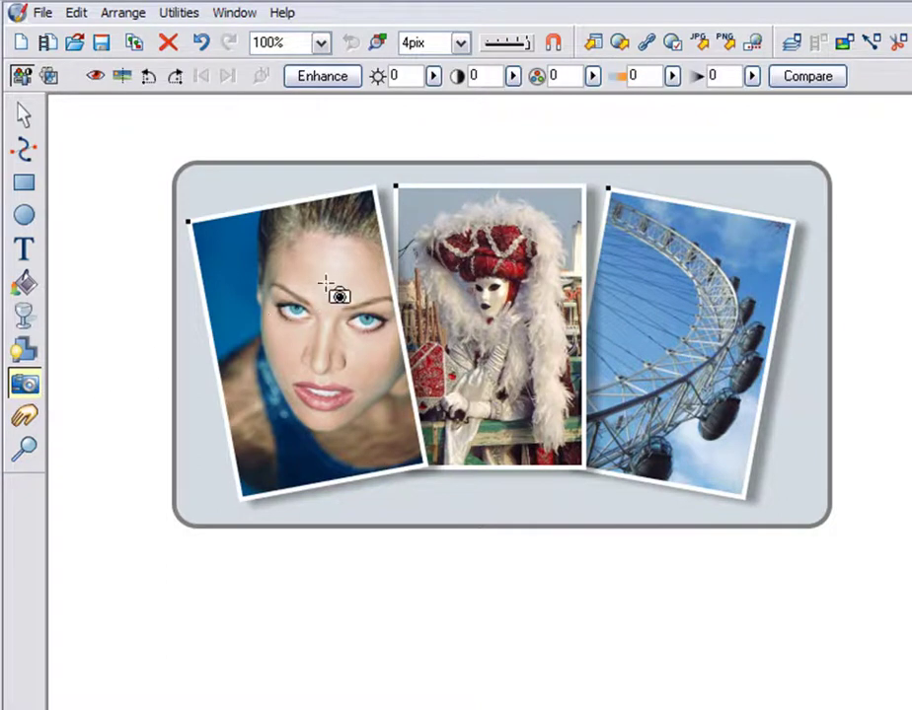
left_click(592, 78)
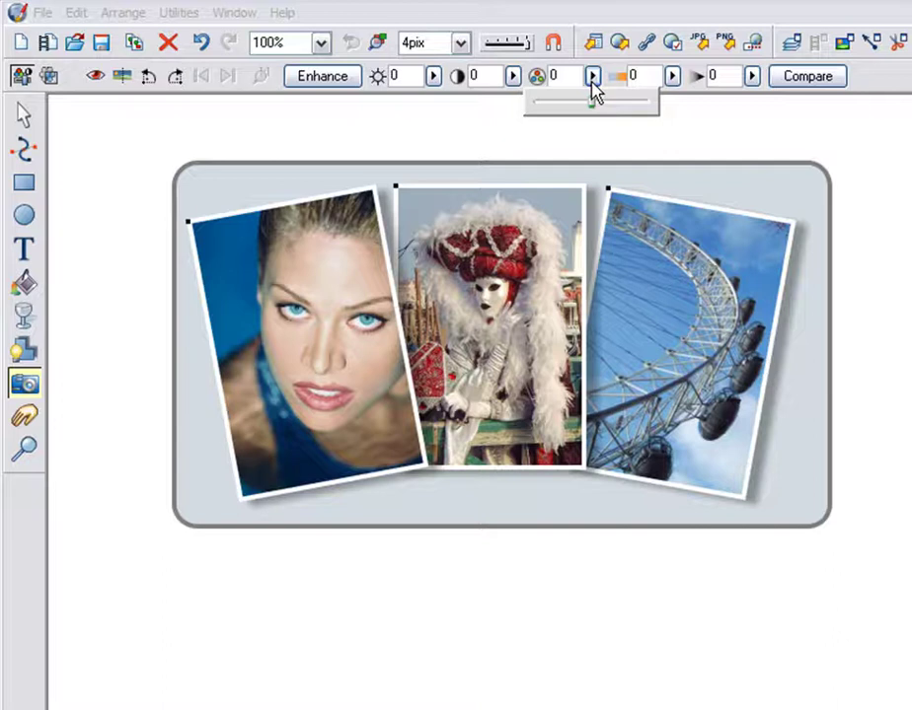
left_click_drag(592, 106, 541, 109)
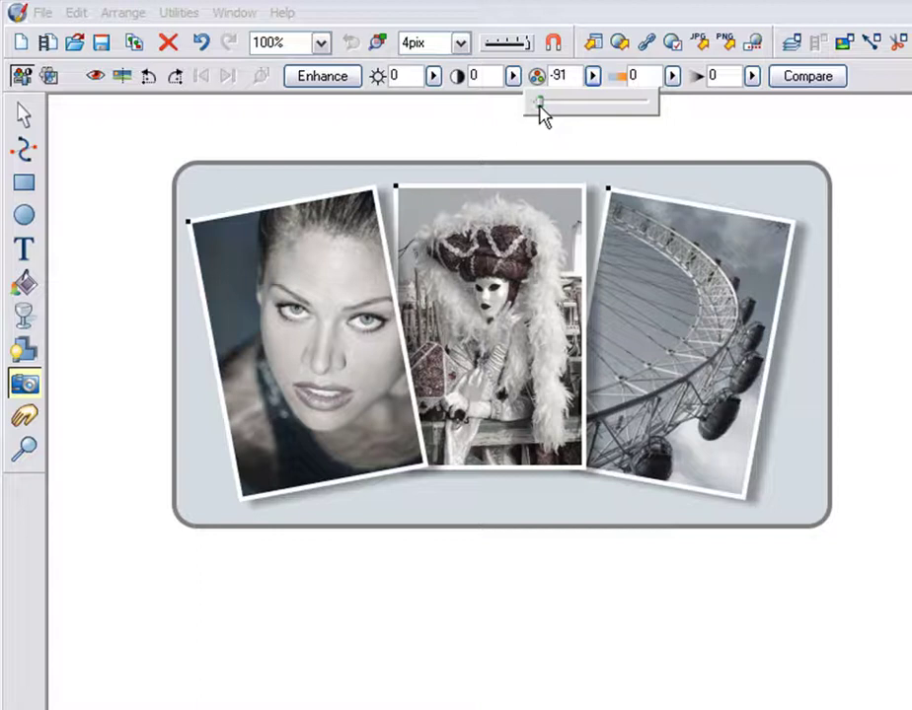
left_click(540, 105)
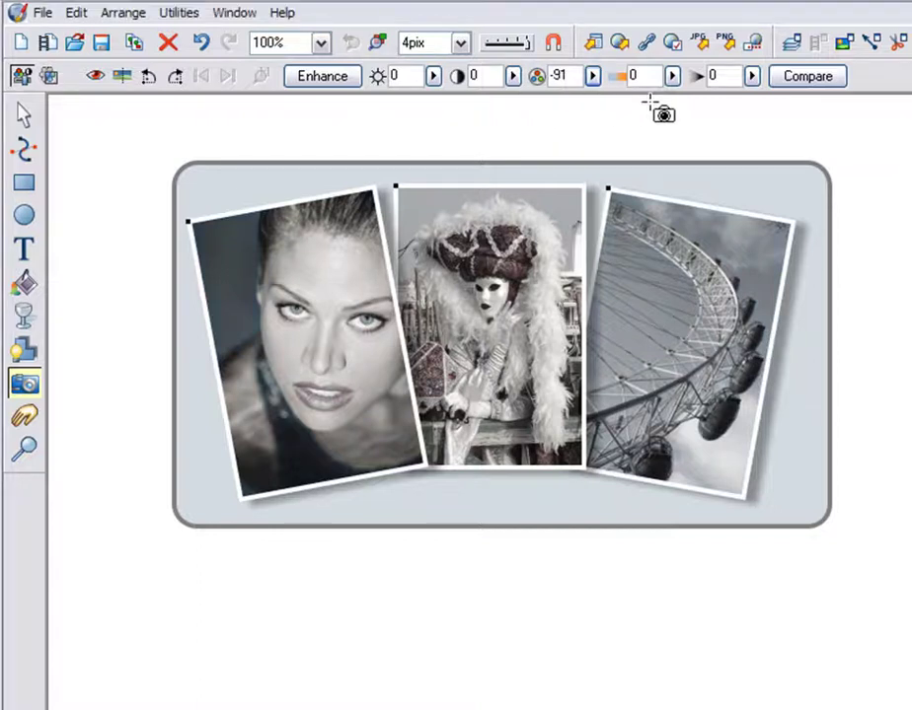
Blur the photos by setting the blur value to -200.
left_click(753, 77)
left_click_drag(757, 102, 698, 112)
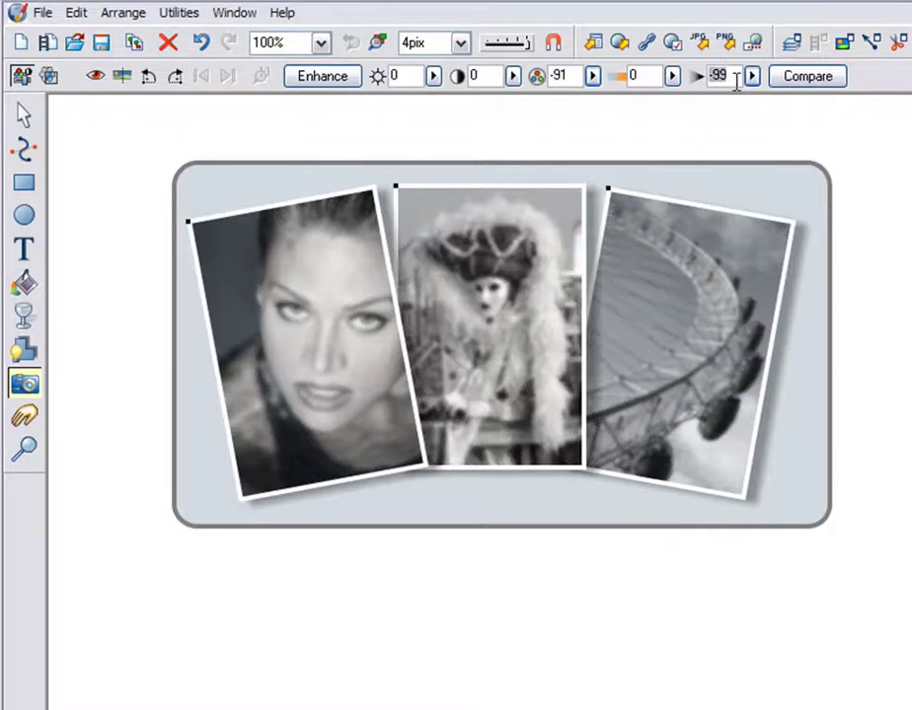
type("-200")
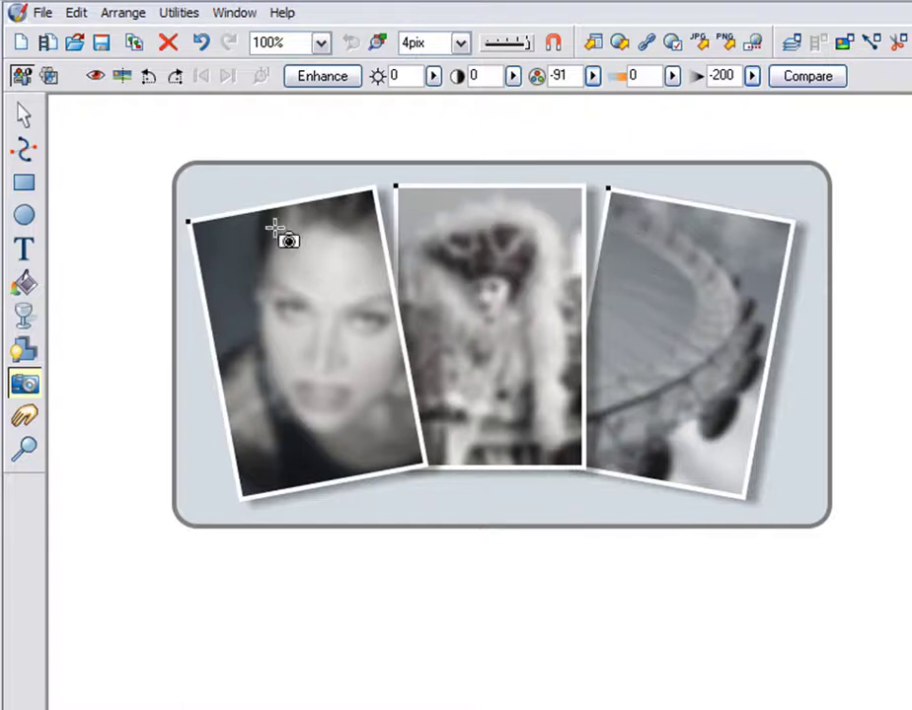
Select the face photo on the left and copy it.
left_click(25, 118)
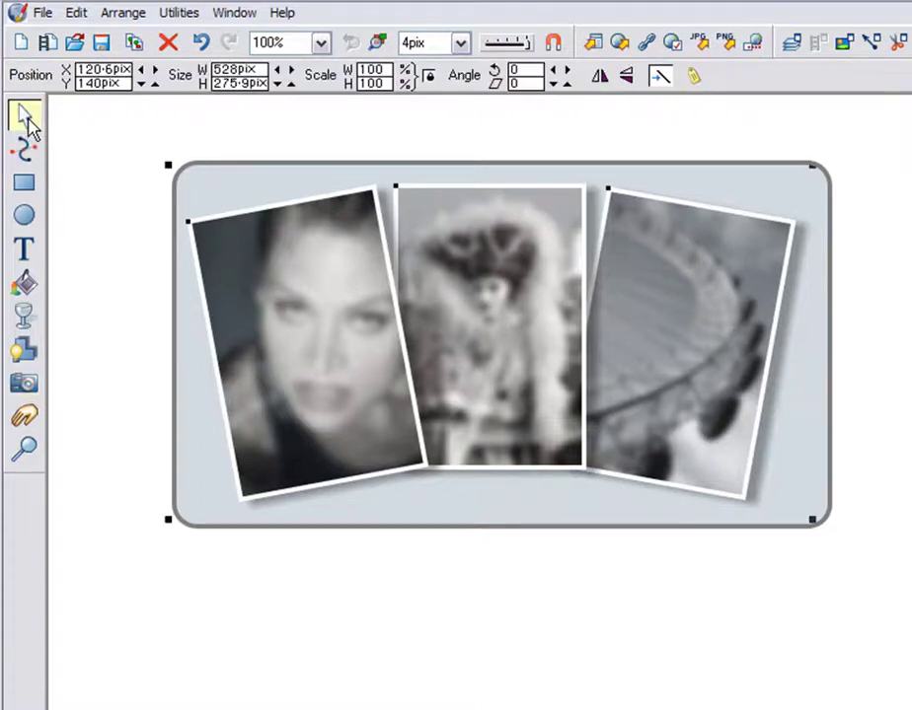
left_click(240, 138)
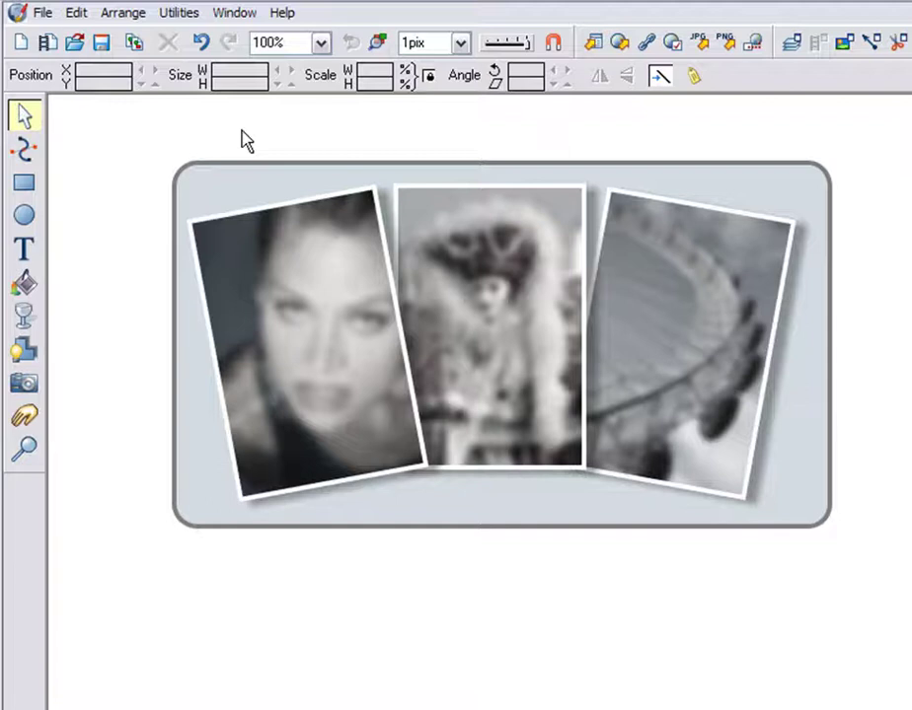
left_click(277, 248)
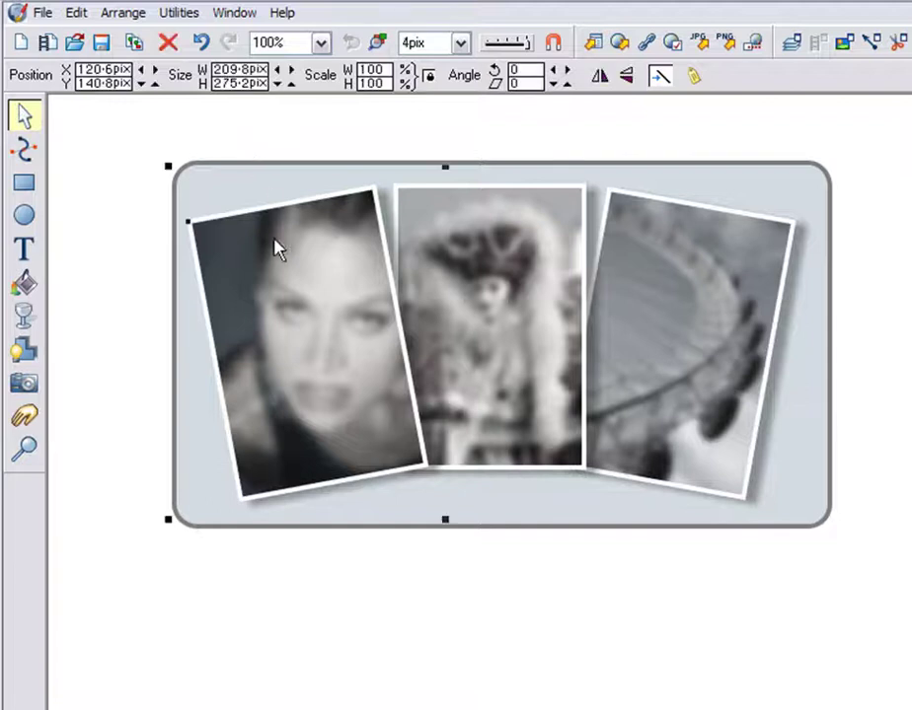
left_click(77, 14)
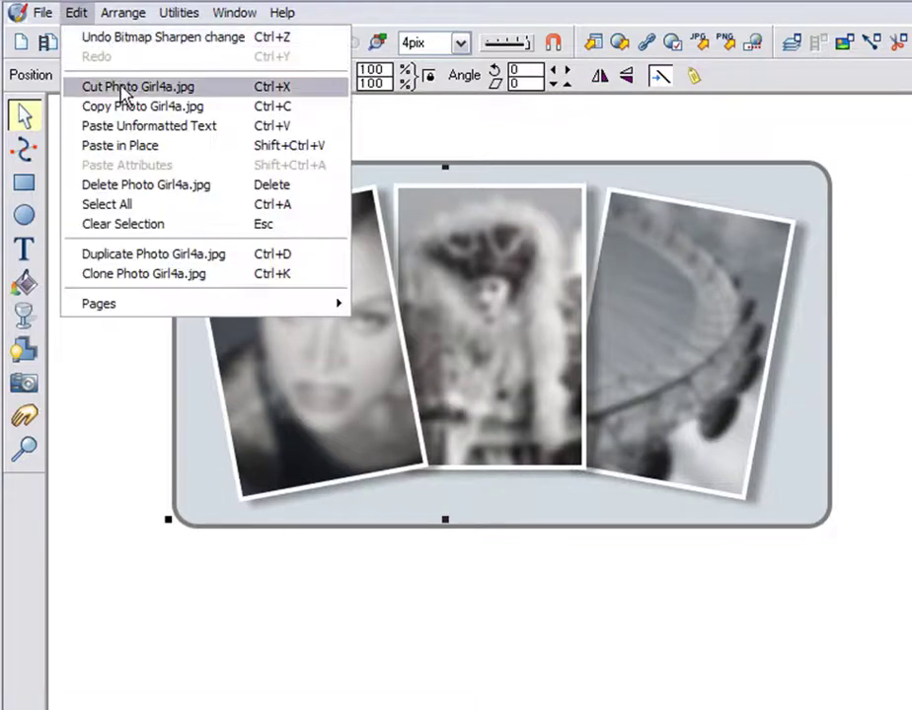
left_click(124, 106)
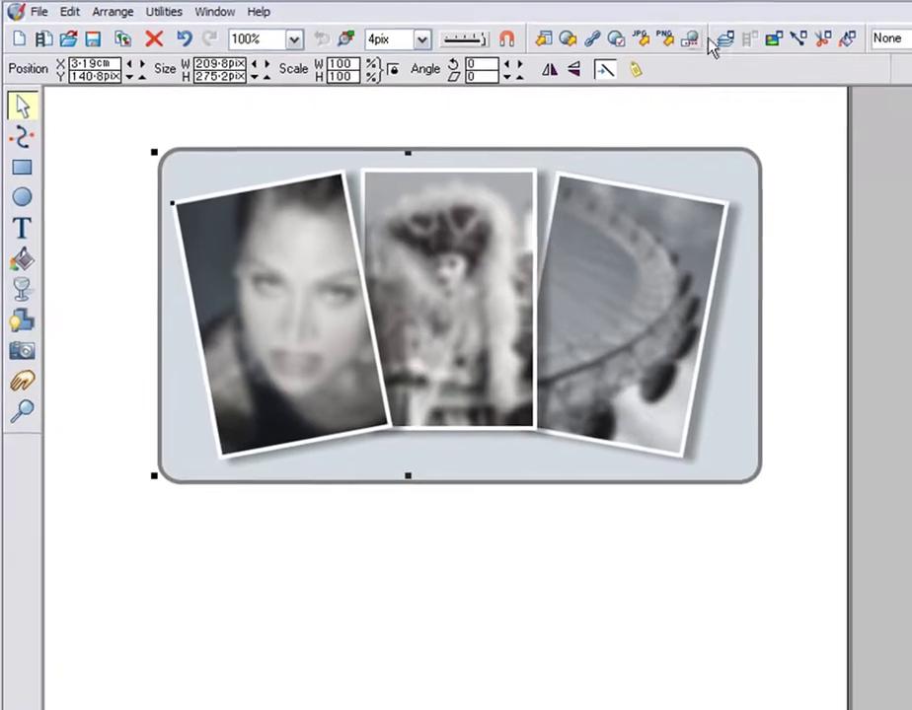
Create a new layer named Photo1 and paste the face photo in place on it.
left_click(792, 43)
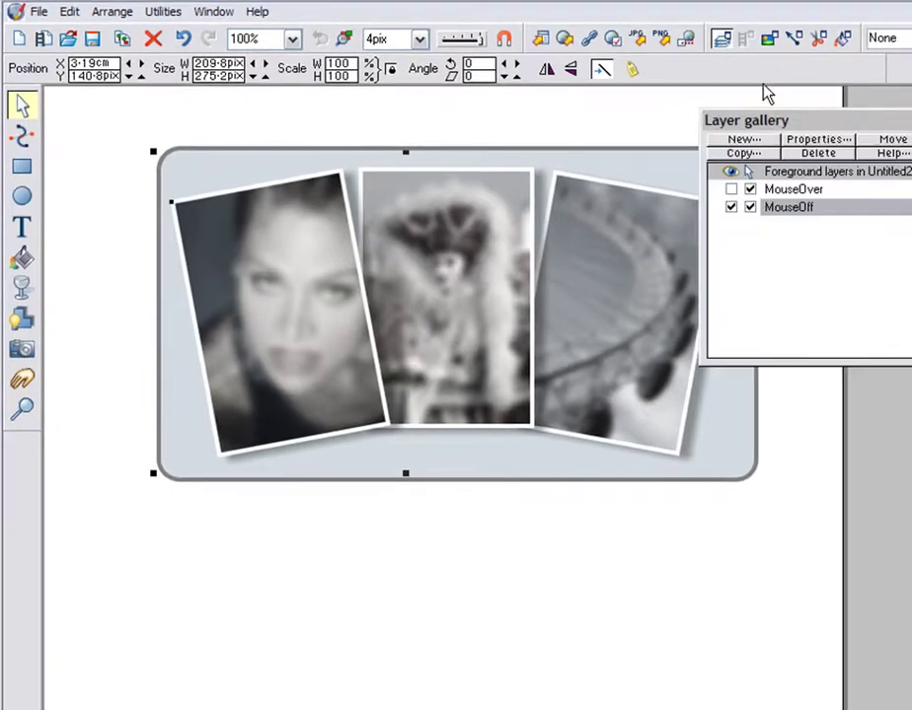
left_click(744, 139)
type("Photo1")
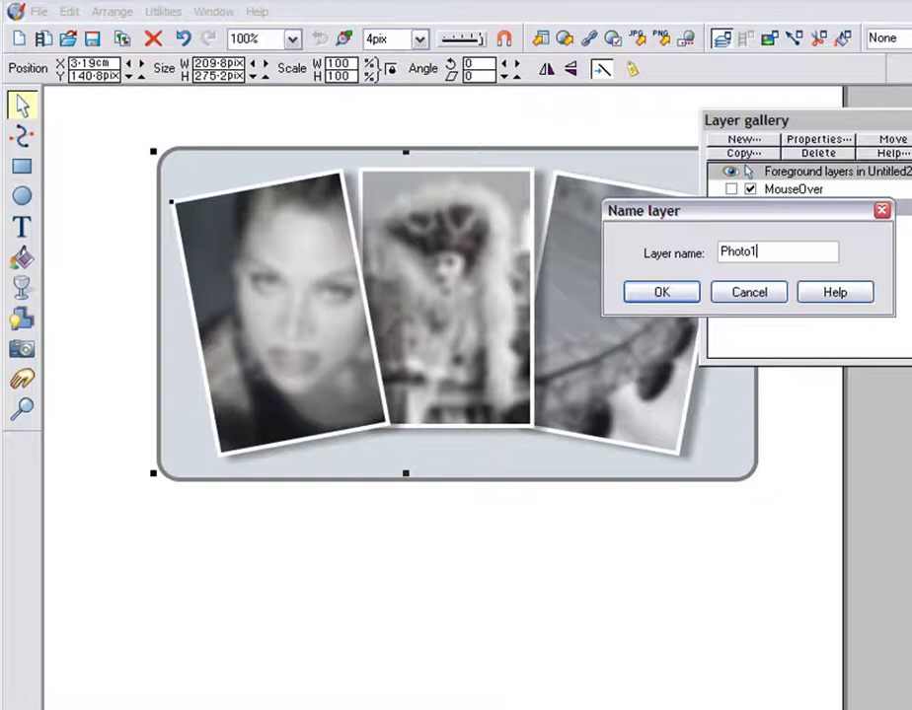
key("Return")
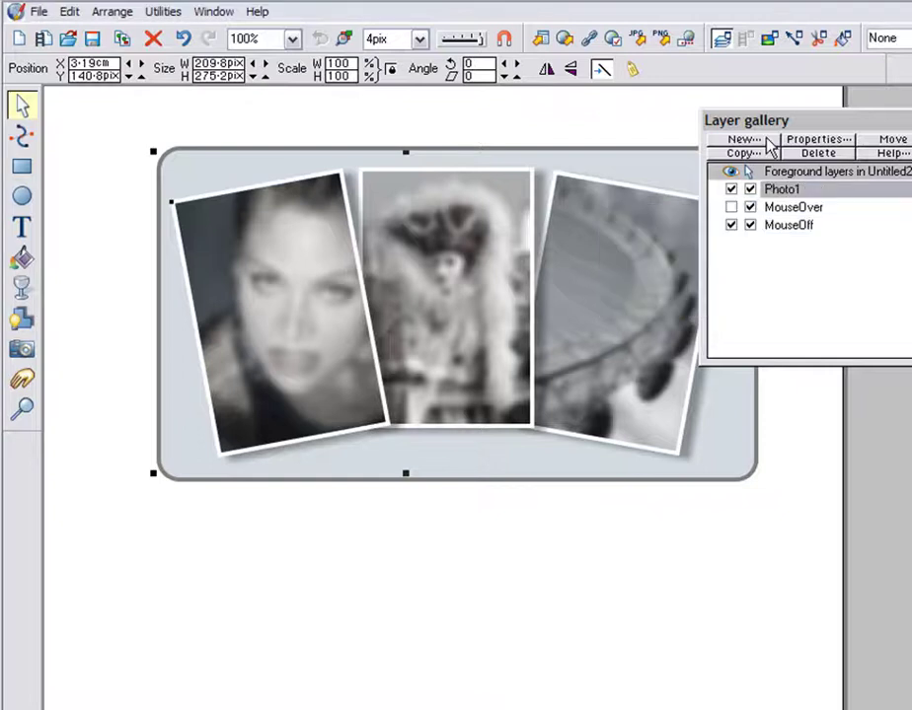
left_click(71, 13)
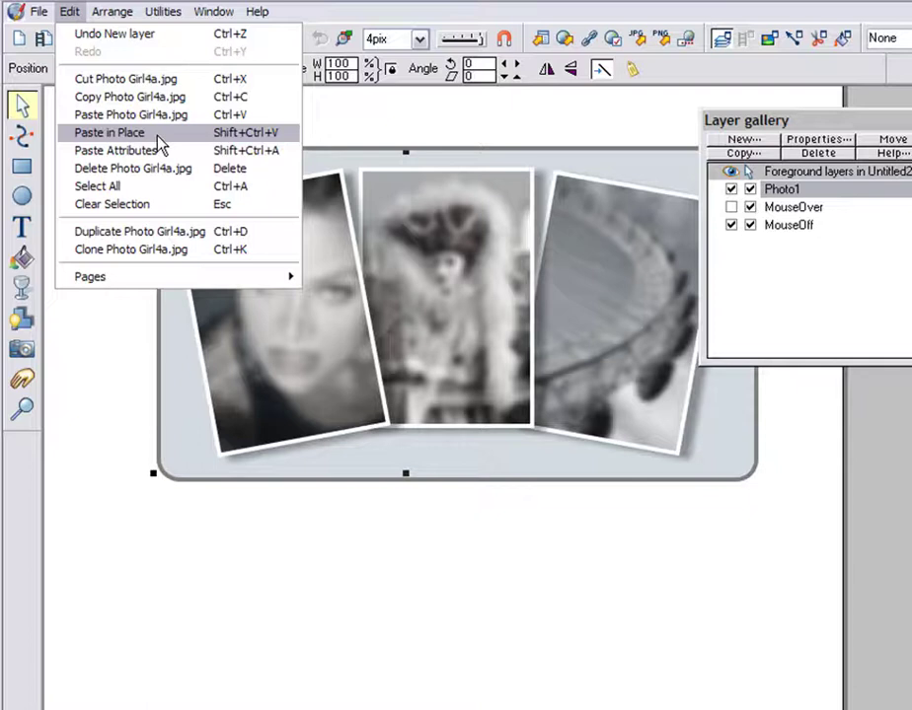
left_click(108, 133)
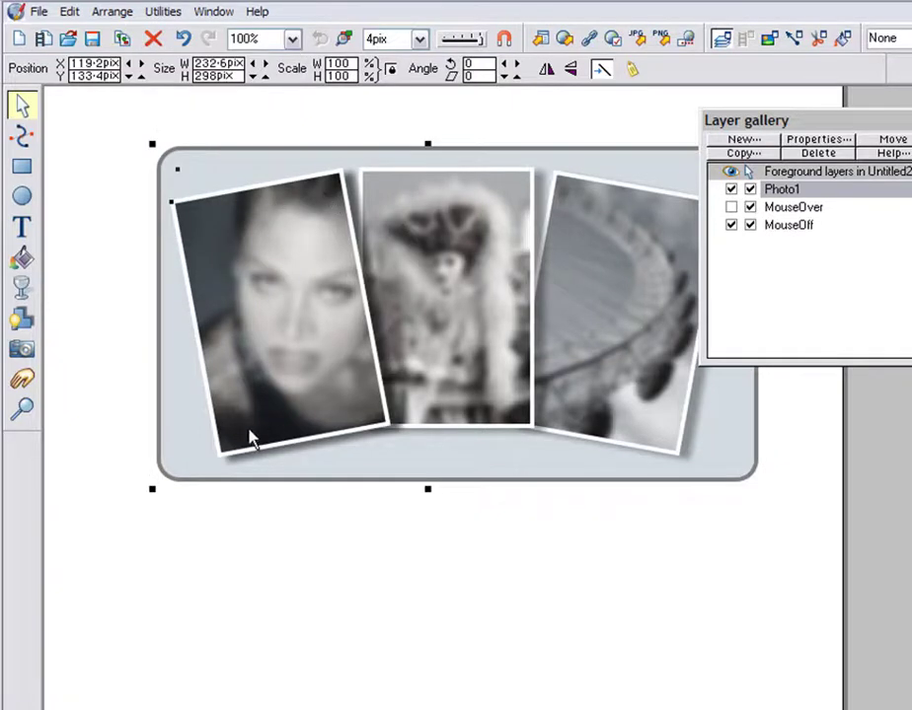
Reset the Photo1 face copy to full colour and sharpness, toggling Photo1 to compare before and after.
left_click(29, 349)
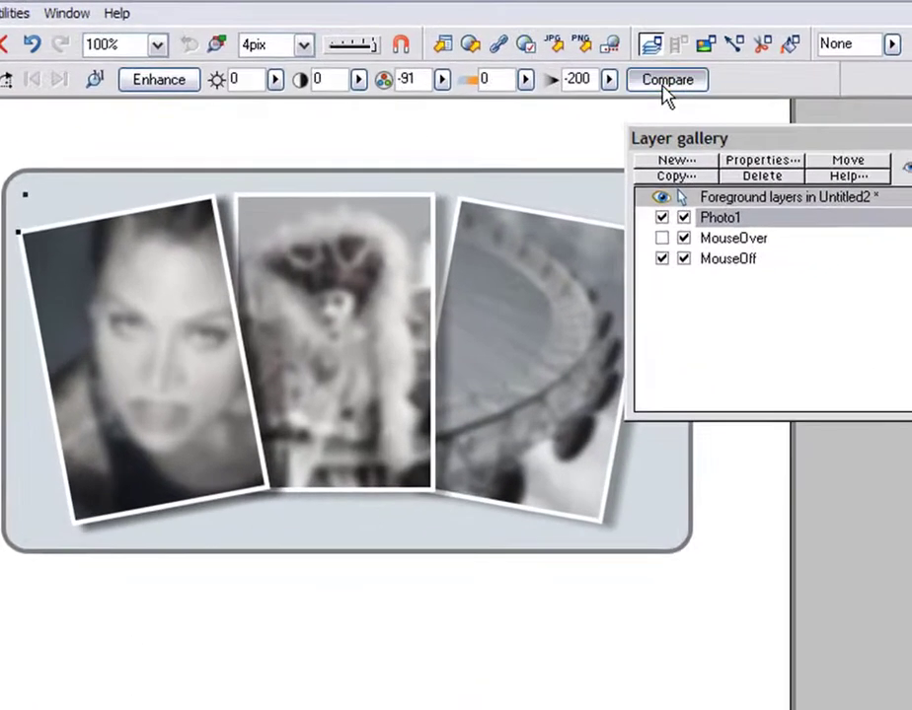
left_click(732, 73)
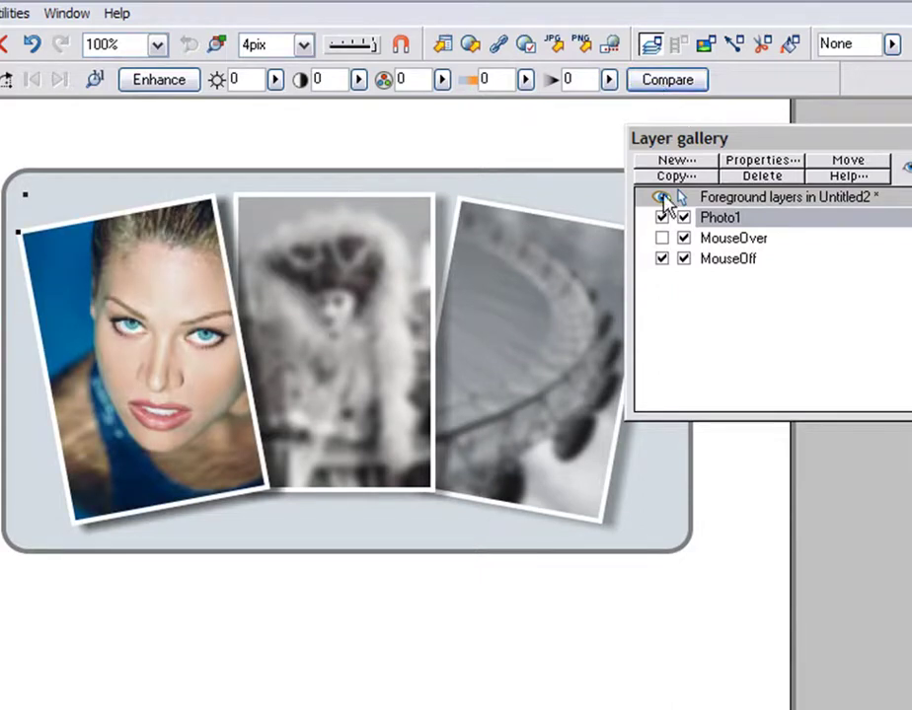
left_click(662, 218)
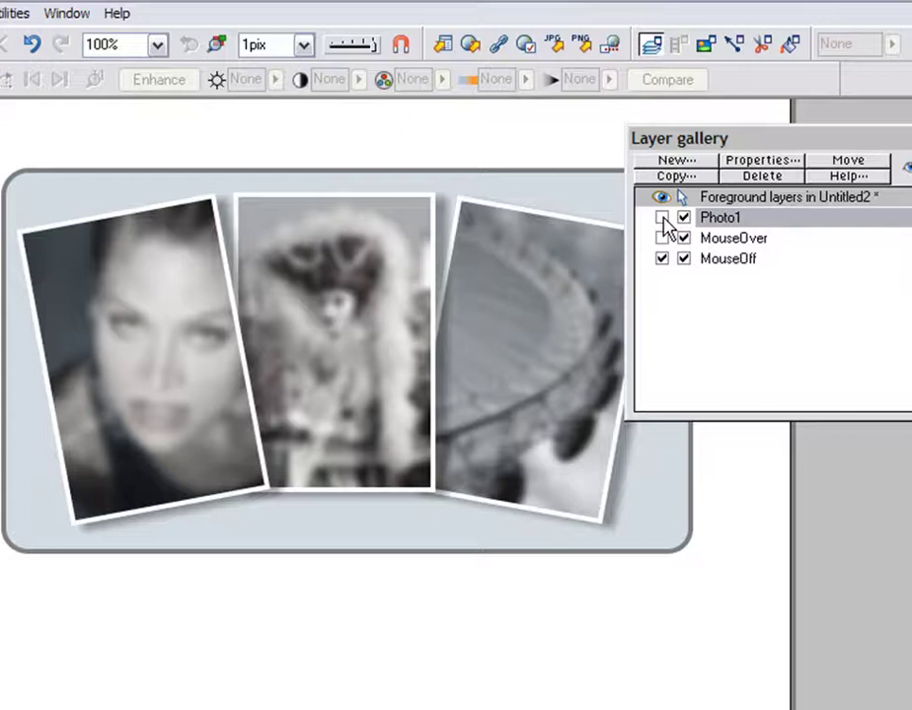
left_click(662, 219)
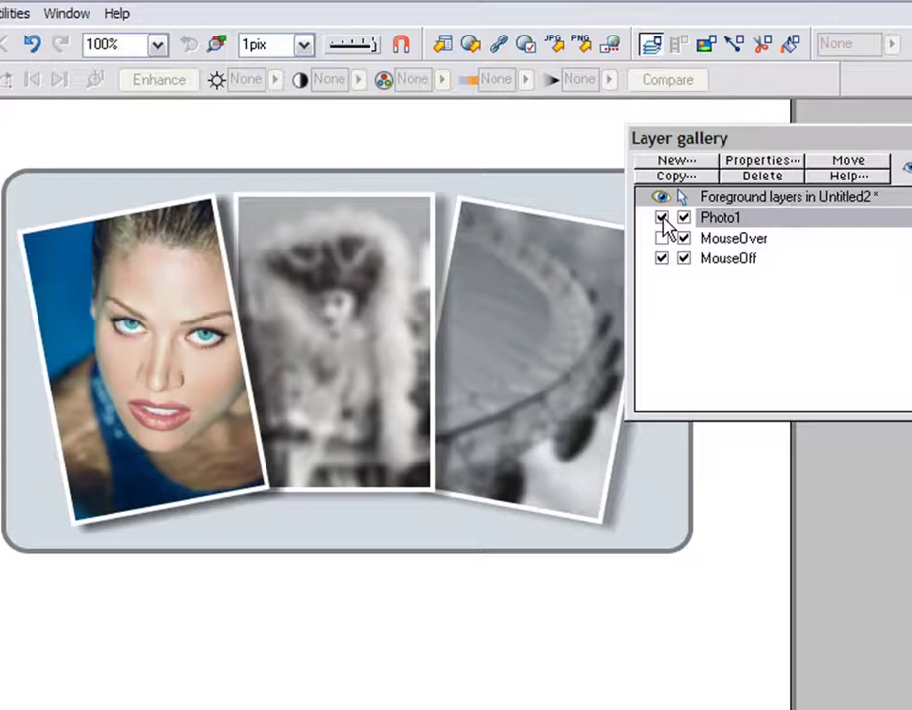
left_click(662, 218)
left_click(662, 218)
left_click_drag(573, 230, 490, 202)
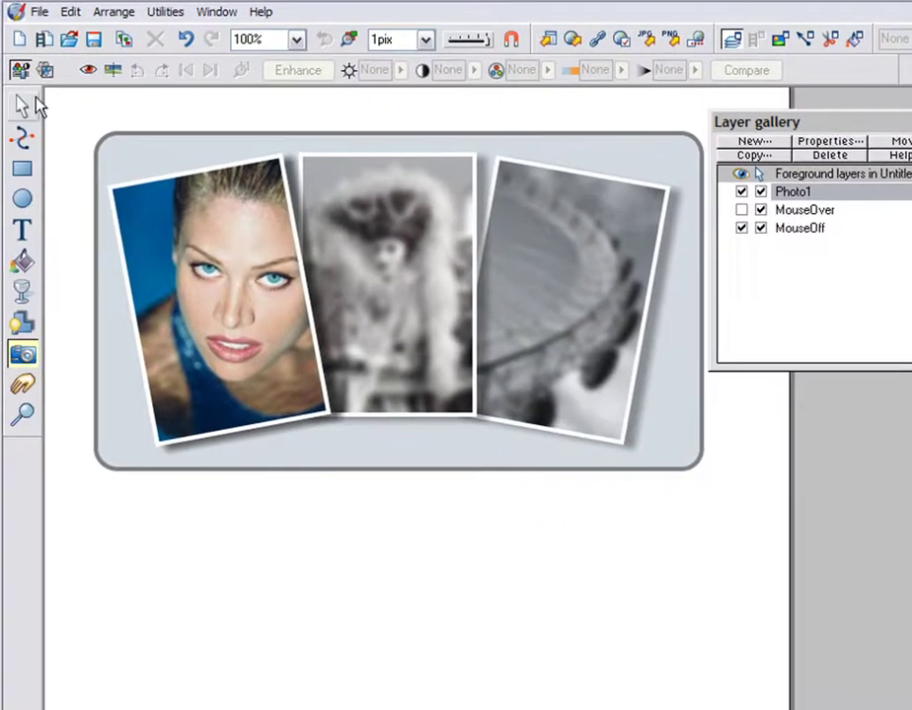
Put the selected middle Venice photo on a new layer named Photo2.
left_click(23, 106)
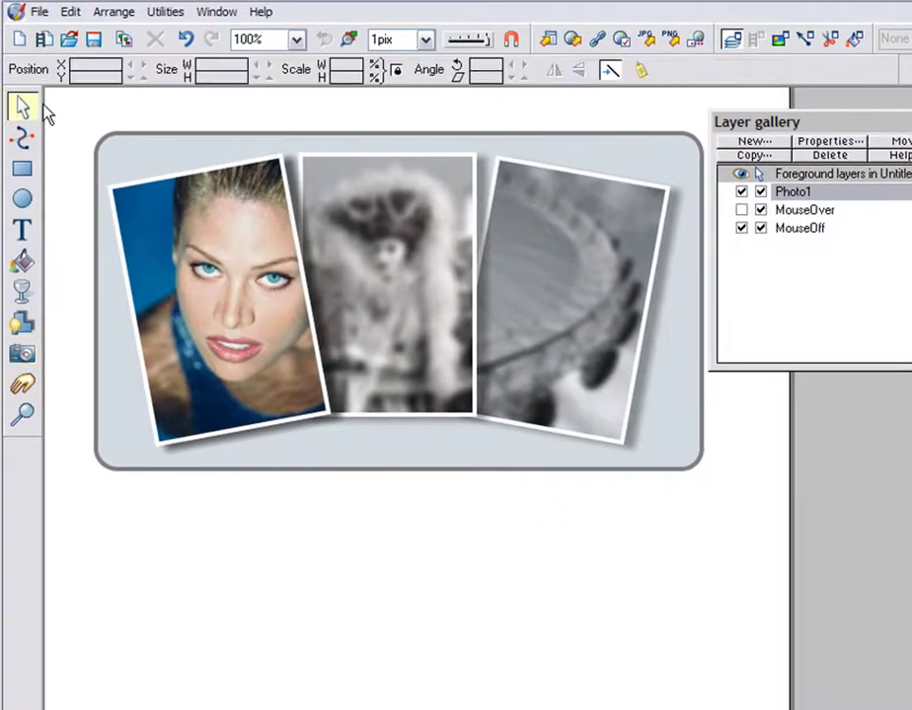
left_click(363, 198)
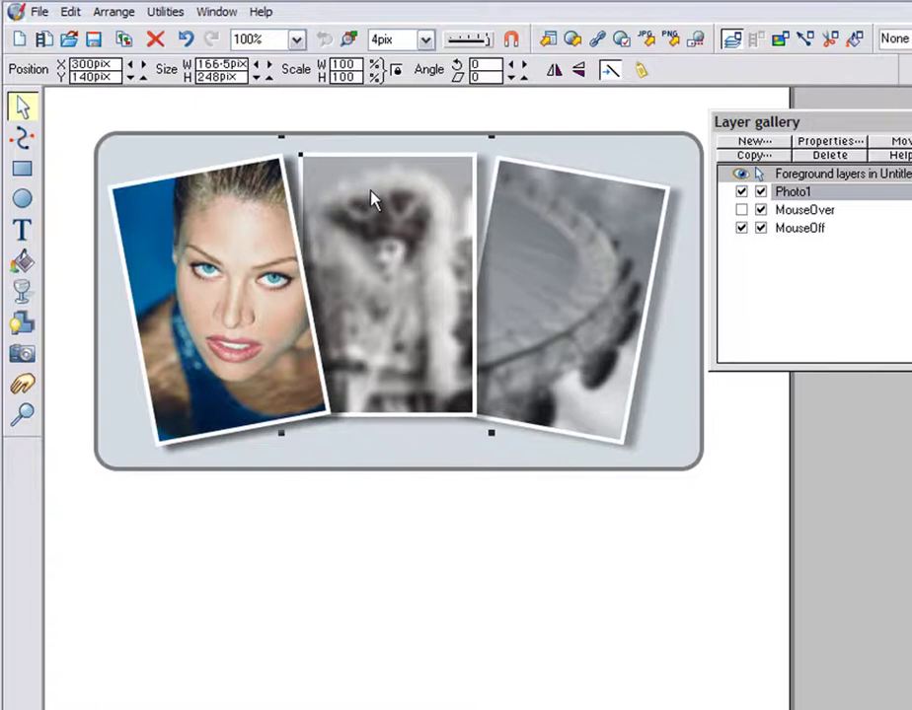
left_click(769, 146)
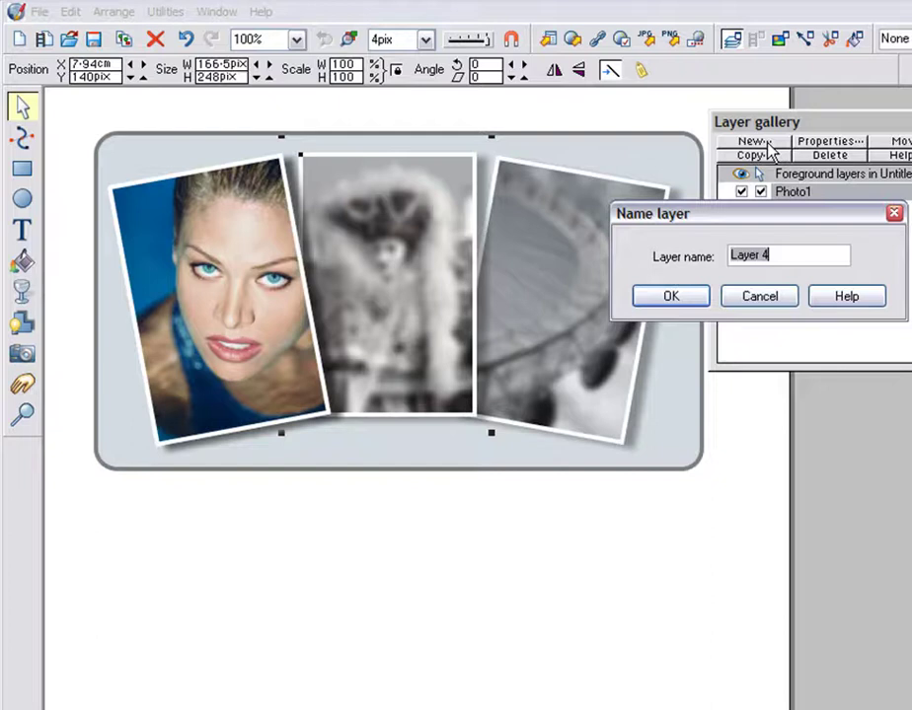
type("Ph")
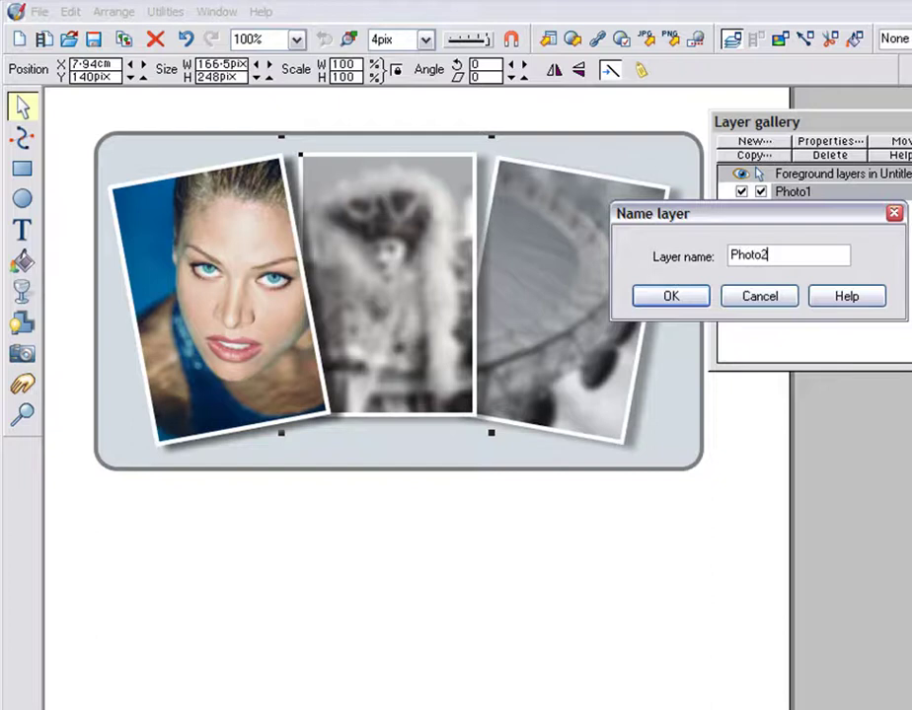
type("oto2")
key("Return")
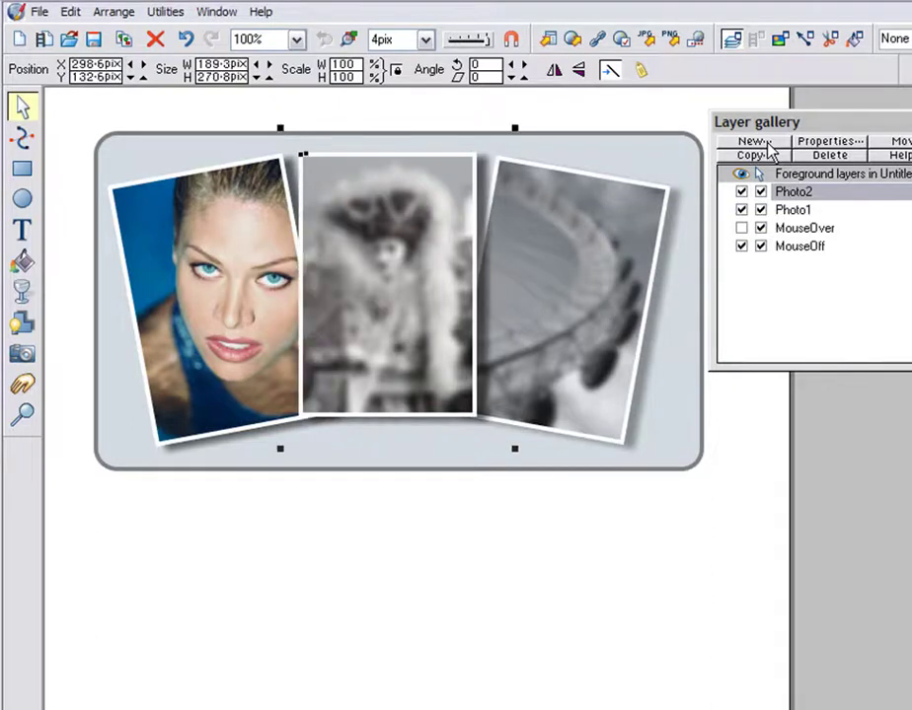
Reset the Photo2 Venice copy to sharp colour, then select the right-hand photo.
left_click(22, 353)
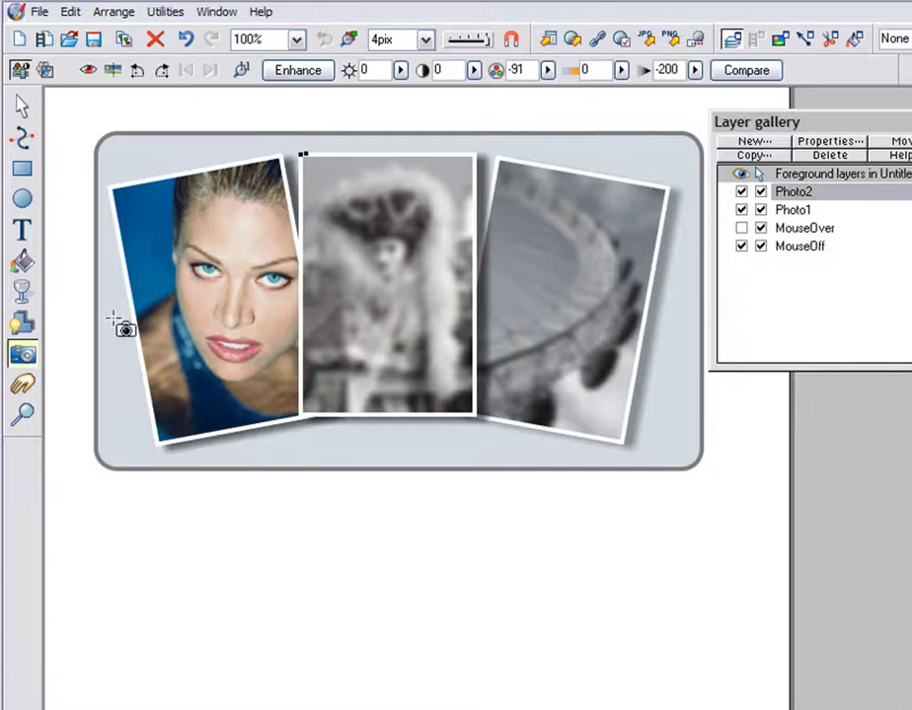
left_click(726, 74)
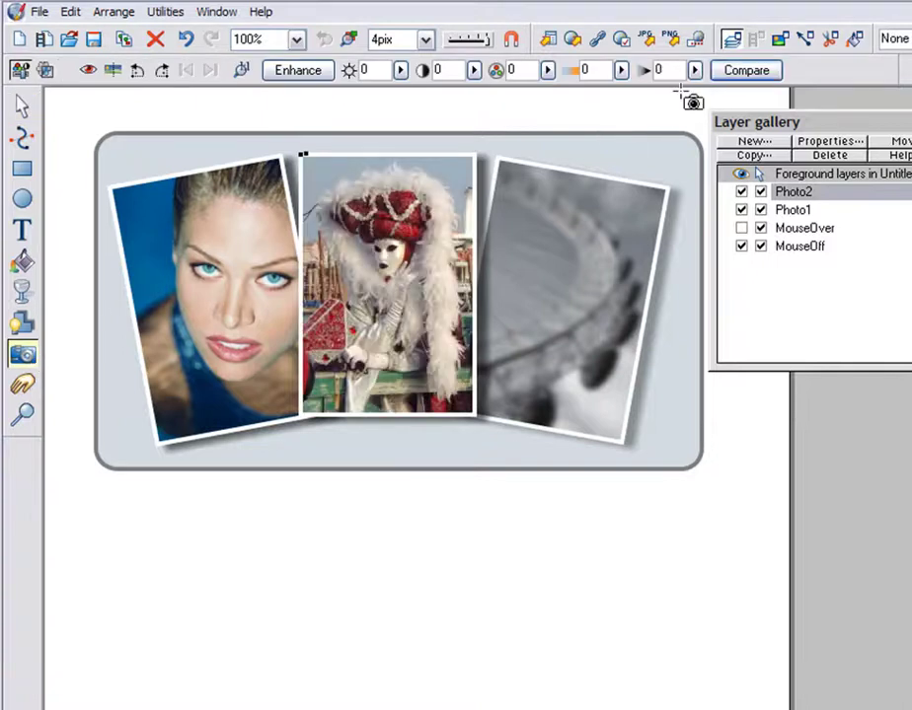
left_click(28, 105)
left_click(583, 229)
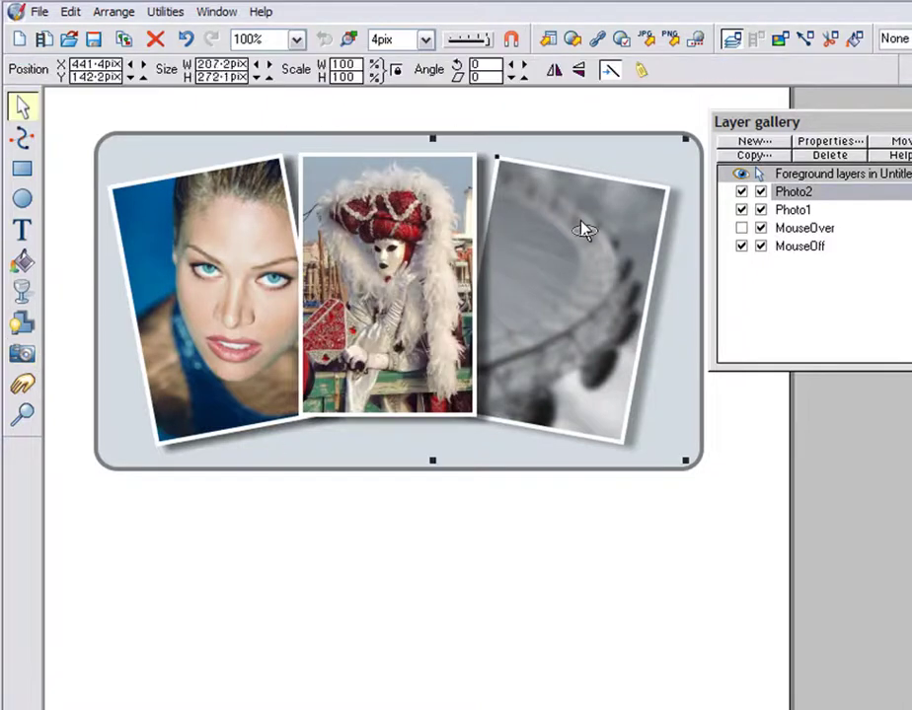
Put the ferris wheel photo on a new Photo3 layer and restore its sharp colour.
left_click(762, 144)
type("P")
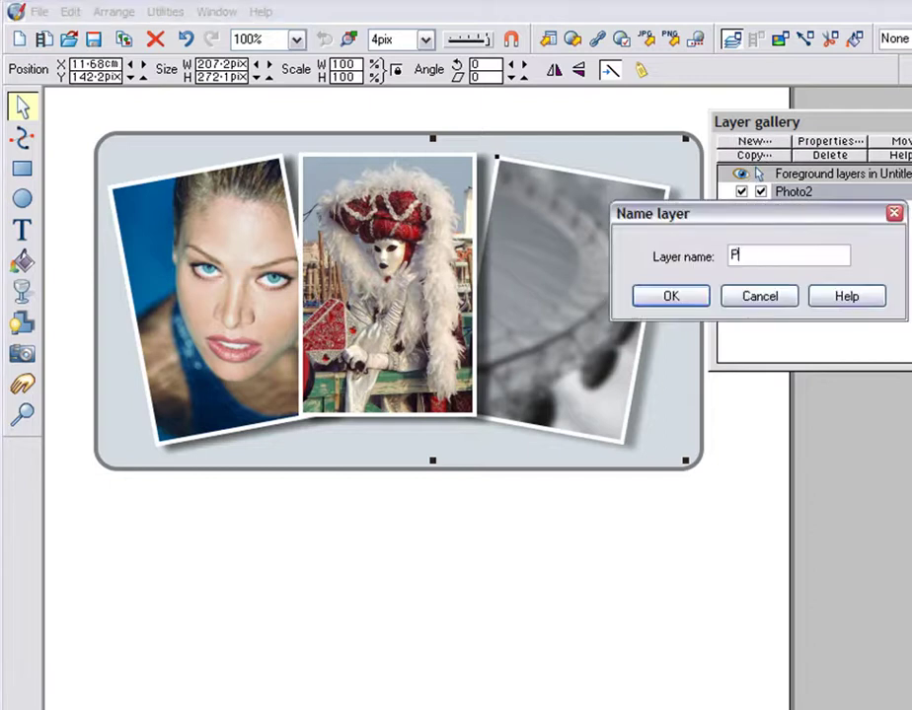
type("hoto3")
key("Return")
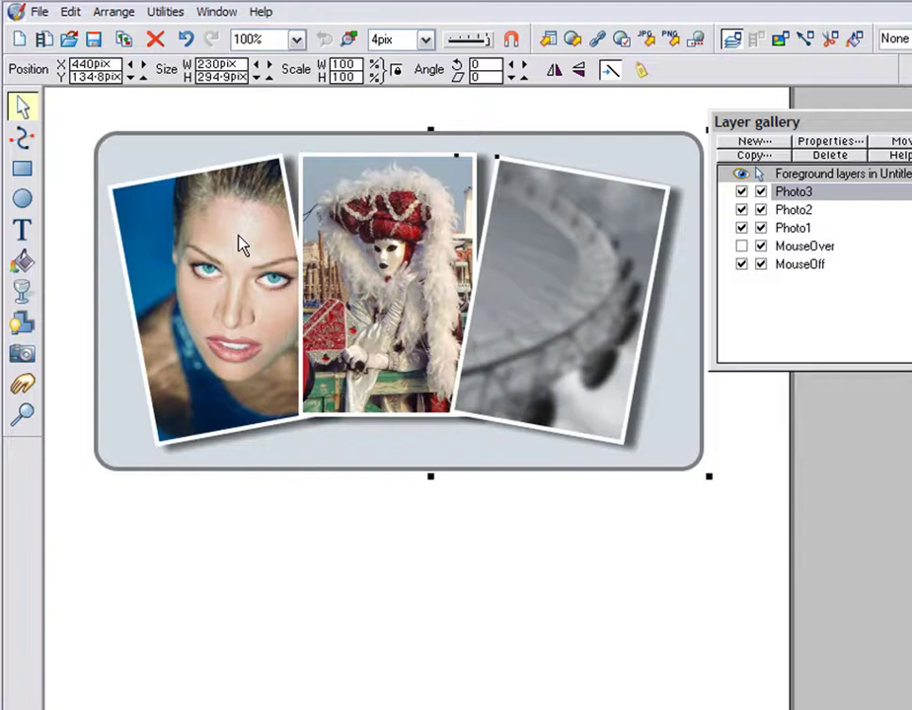
left_click(22, 353)
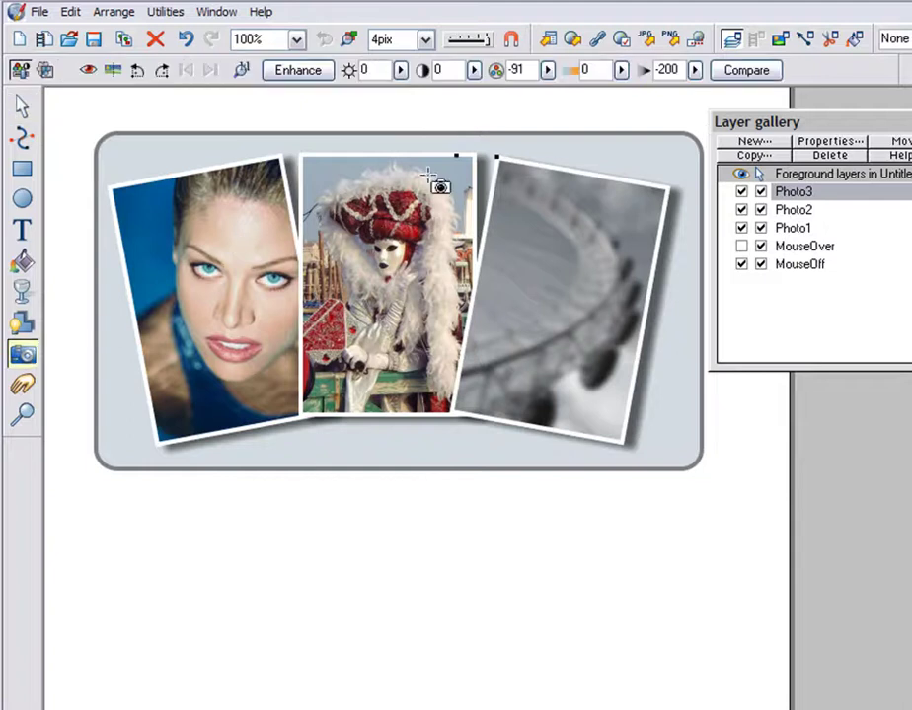
left_click(732, 73)
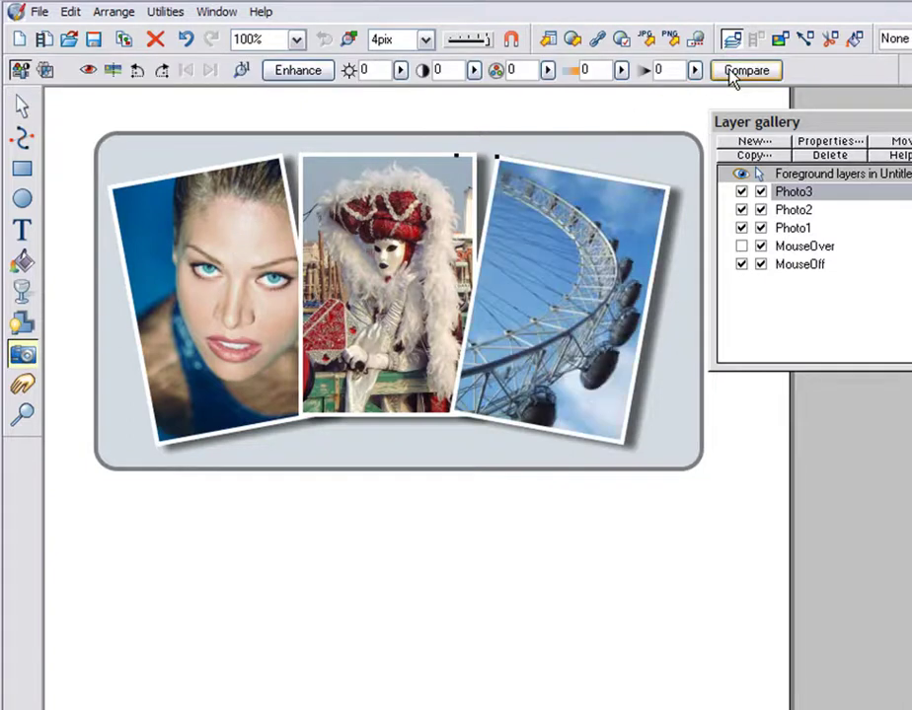
Hide the Photo1, Photo2 and Photo3 layers and make MouseOff the current layer.
left_click(741, 191)
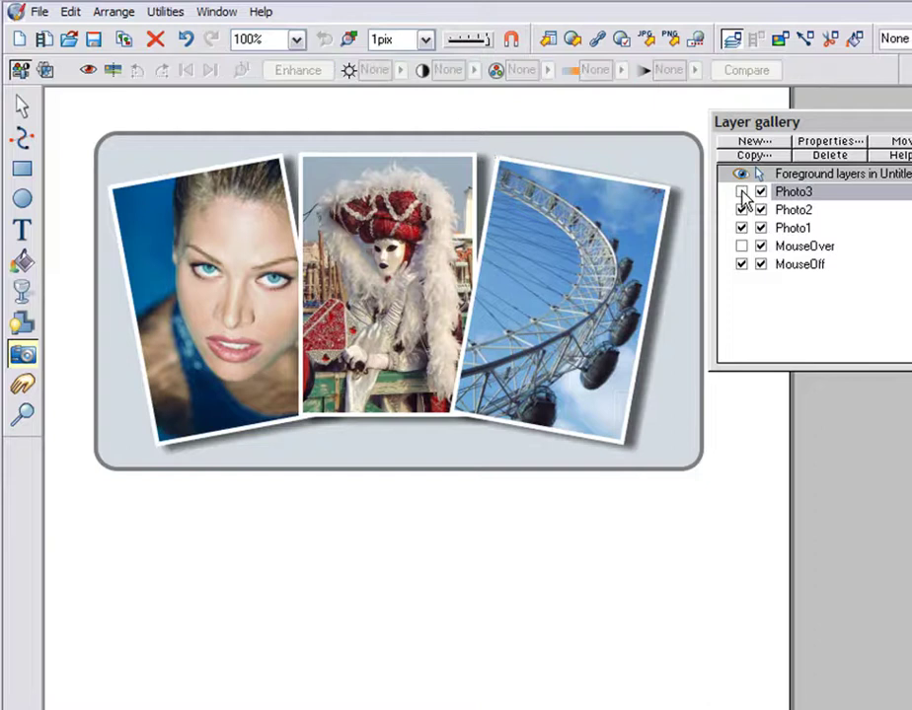
left_click(741, 210)
left_click(741, 228)
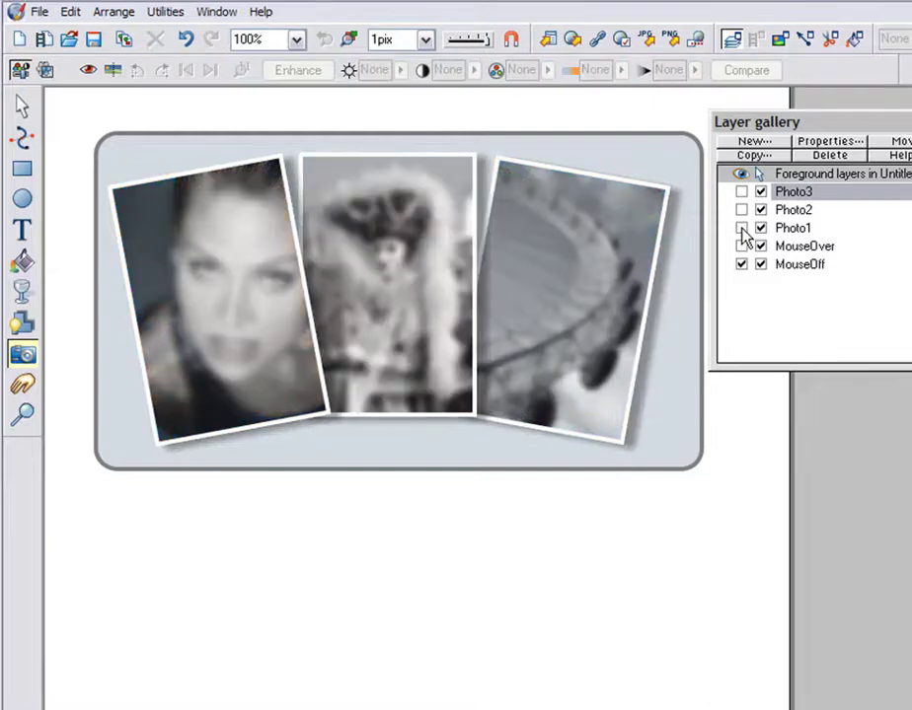
left_click(741, 228)
left_click(741, 228)
left_click(741, 210)
left_click(741, 211)
left_click(741, 191)
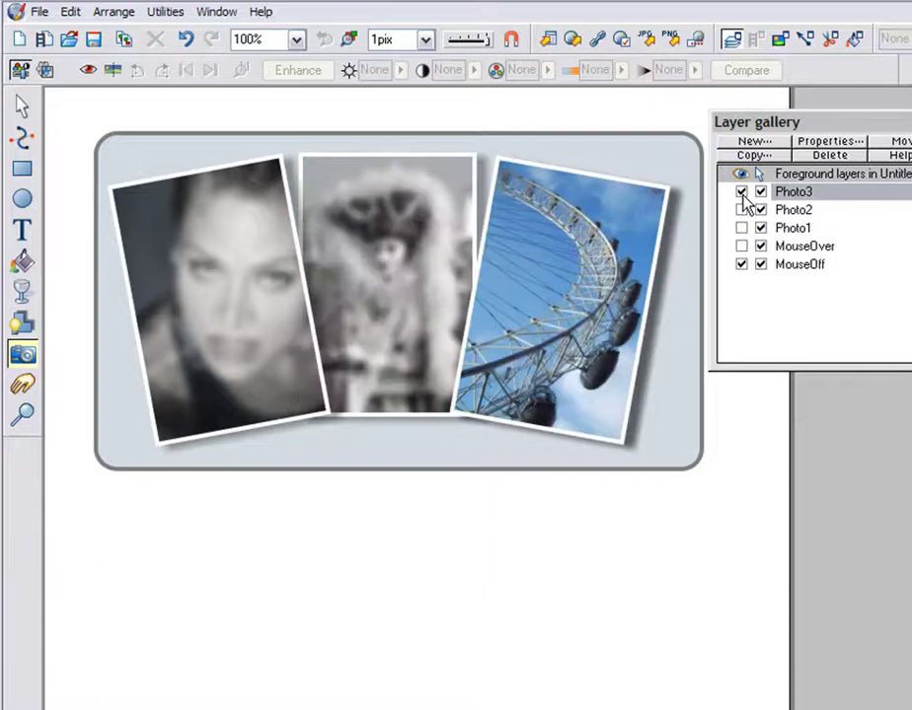
left_click(741, 192)
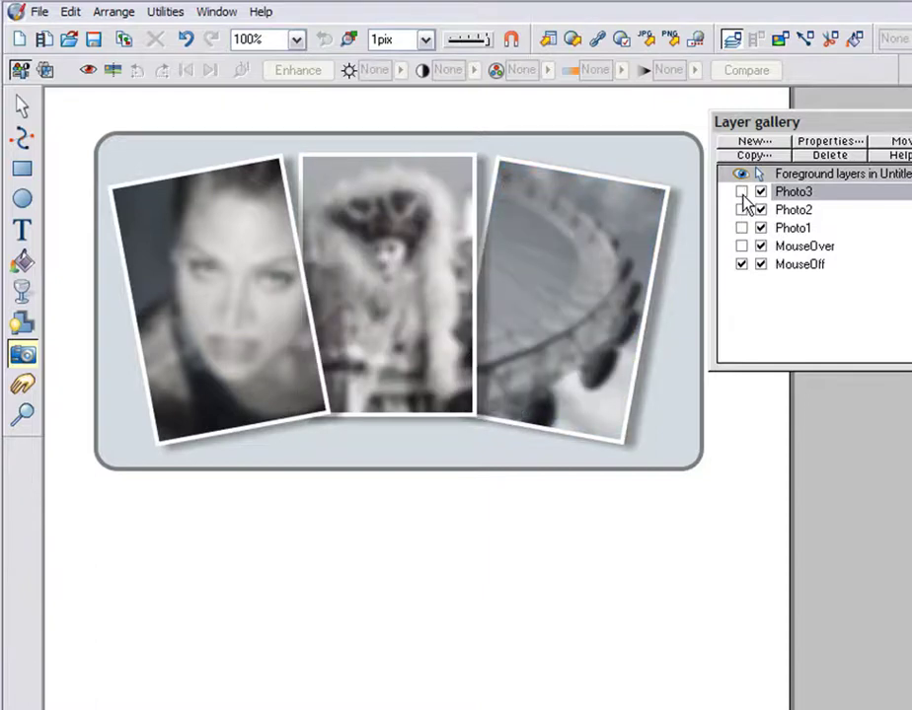
left_click(811, 267)
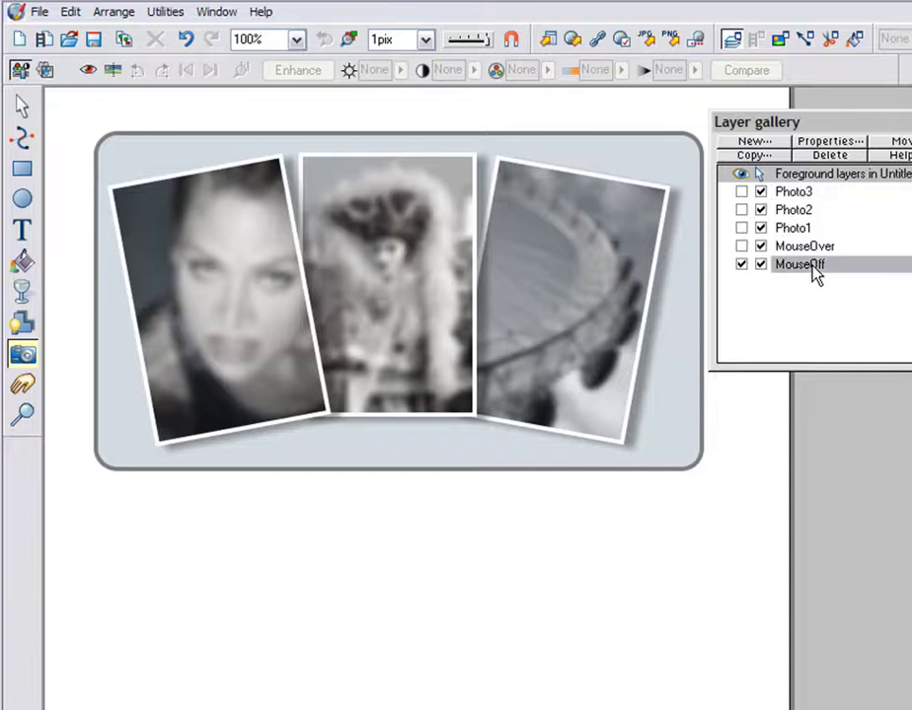
Give the left blurred photo a mouse-over that shows popup layer Photo1.
left_click(21, 105)
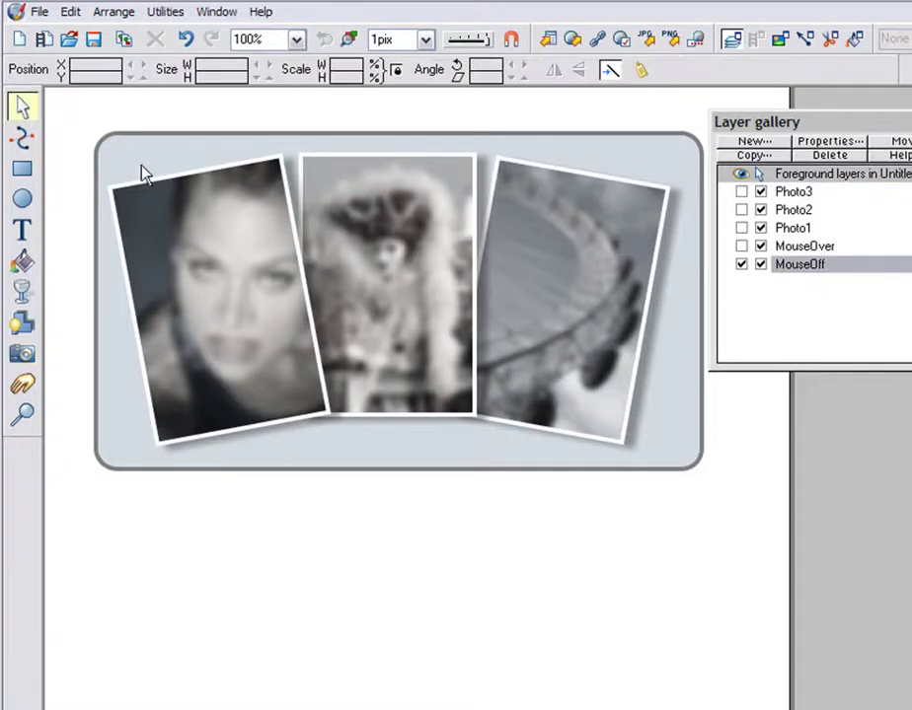
left_click(179, 207)
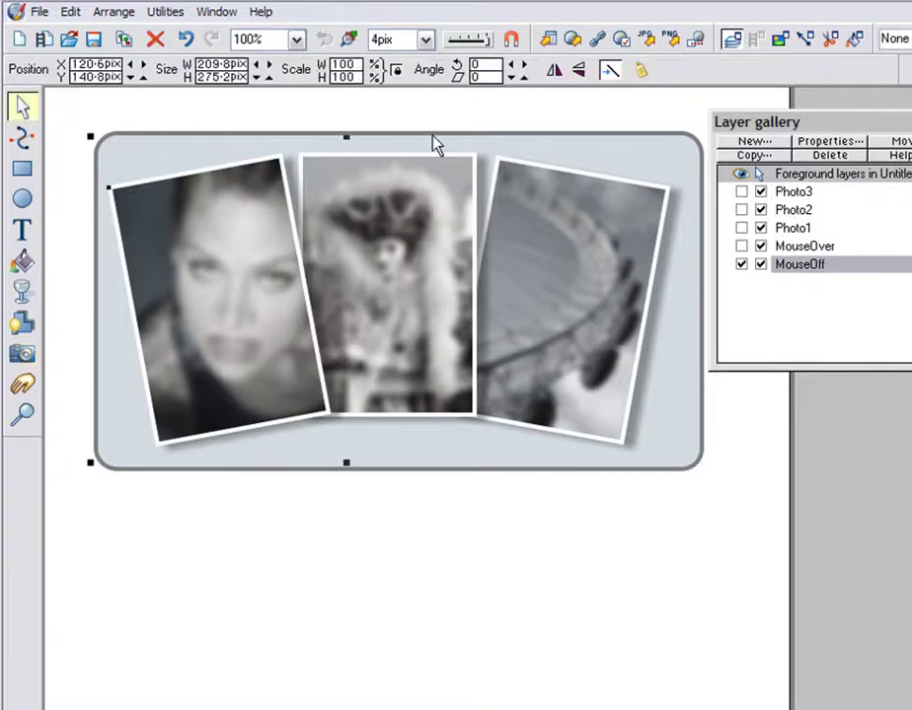
left_click(624, 44)
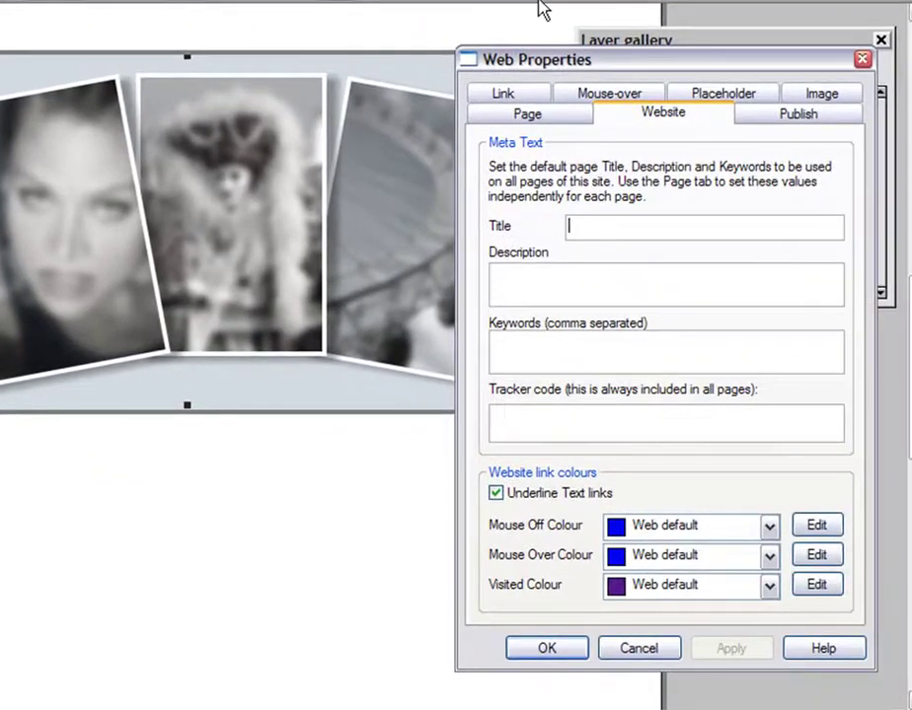
left_click(608, 95)
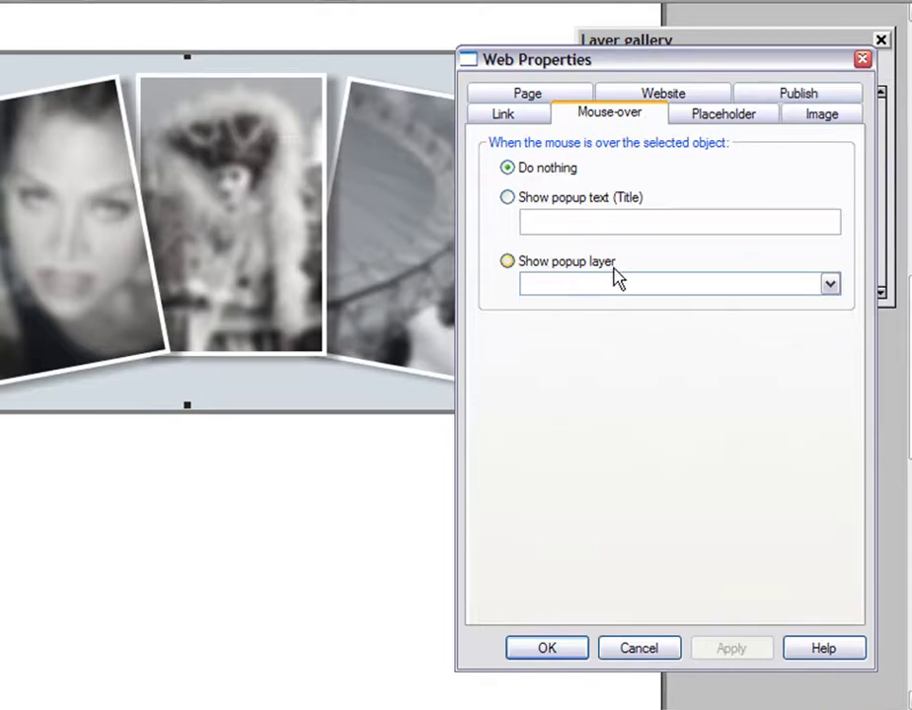
left_click(533, 266)
left_click(559, 286)
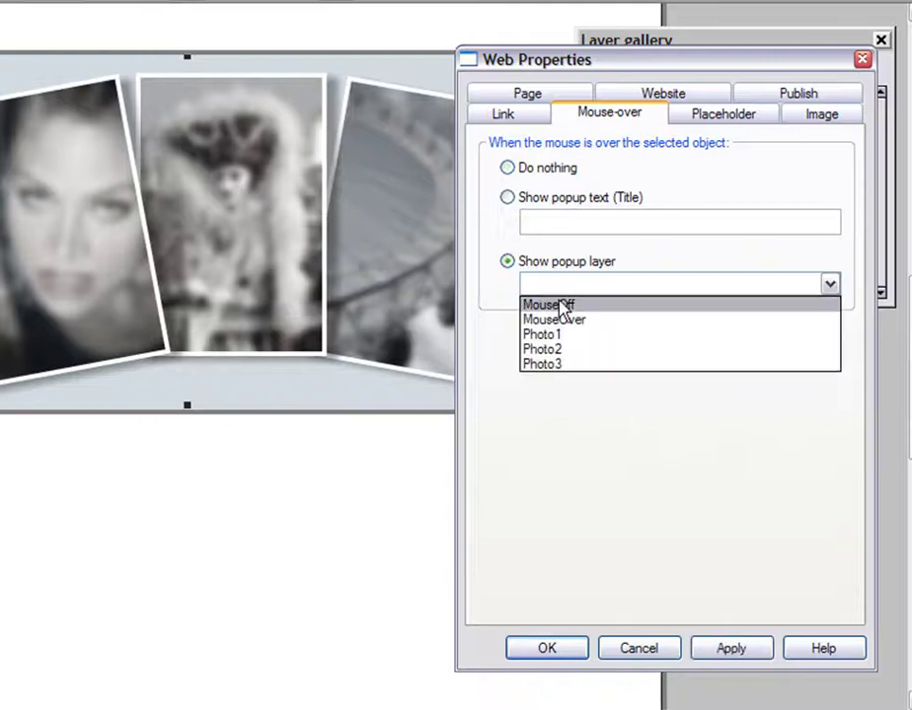
left_click(564, 336)
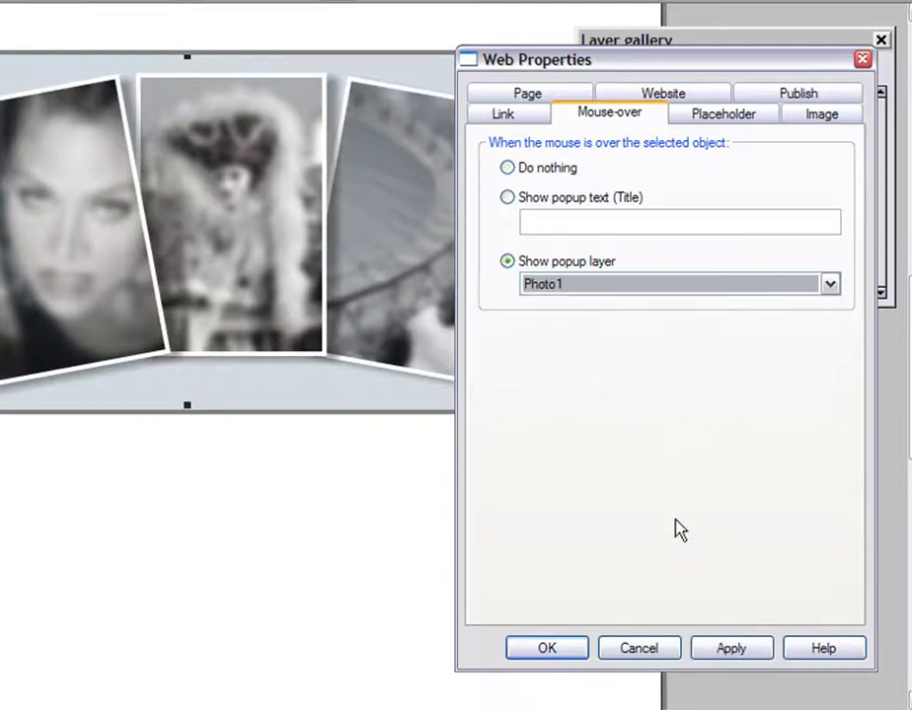
left_click(714, 650)
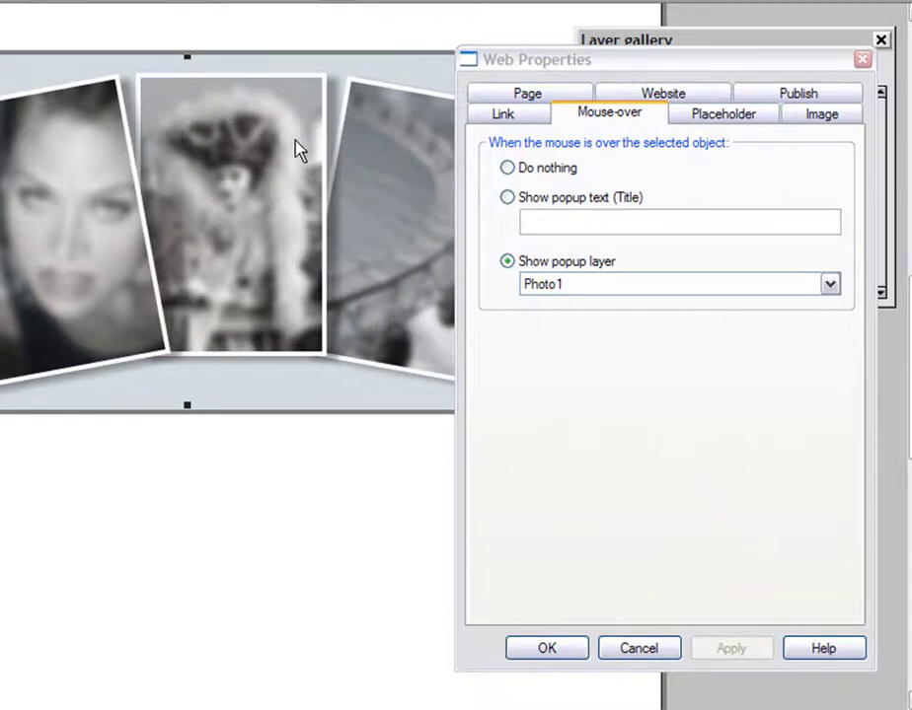
Set the middle photo's mouse-over to show popup layer Photo2.
left_click_drag(301, 148, 252, 141)
left_click(224, 134)
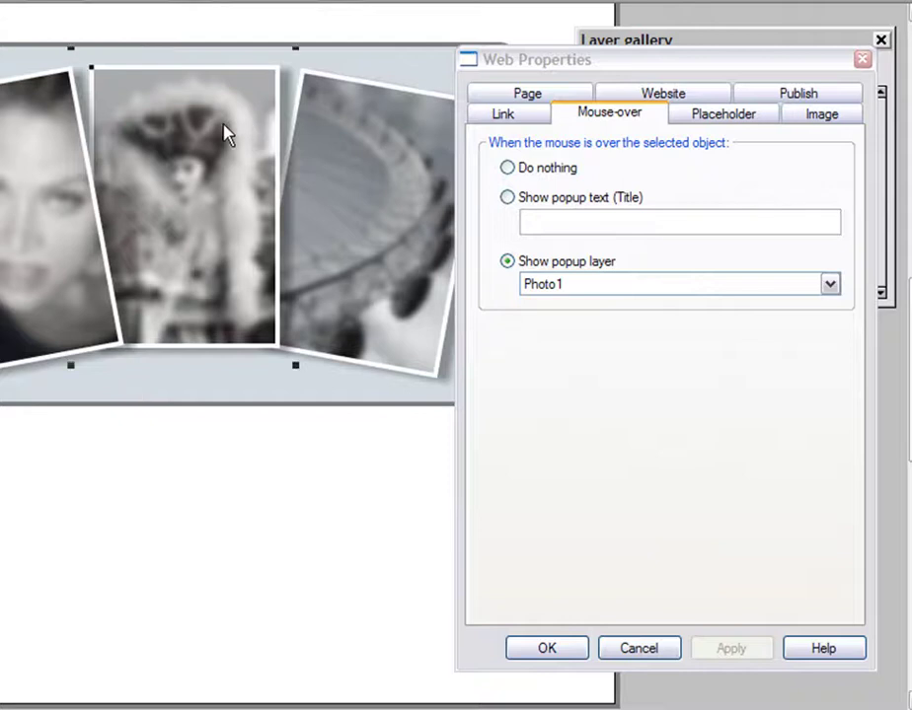
left_click(511, 265)
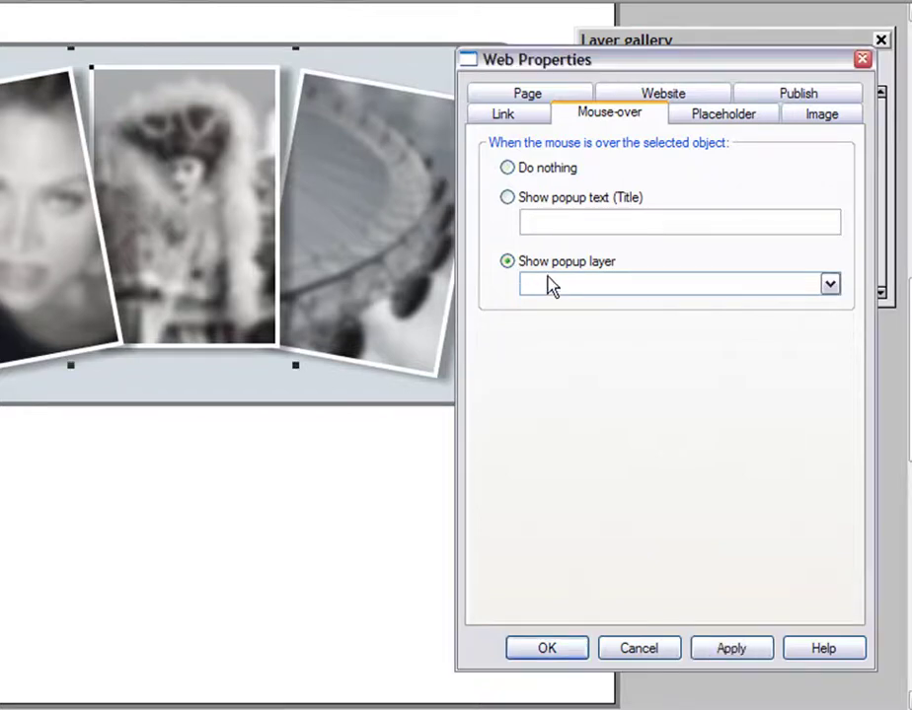
left_click(550, 285)
left_click(555, 350)
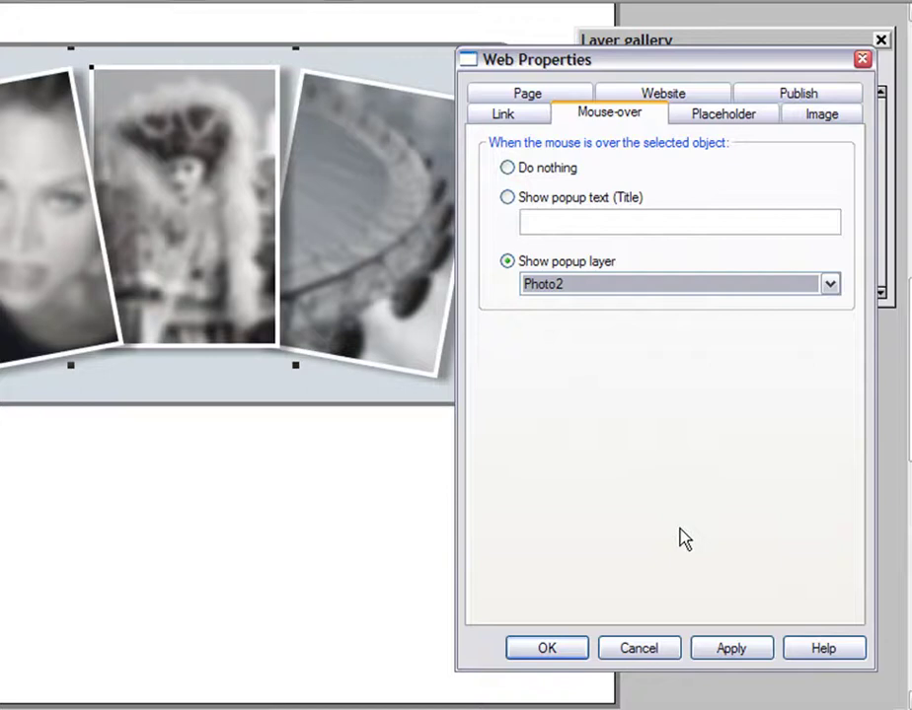
left_click(735, 650)
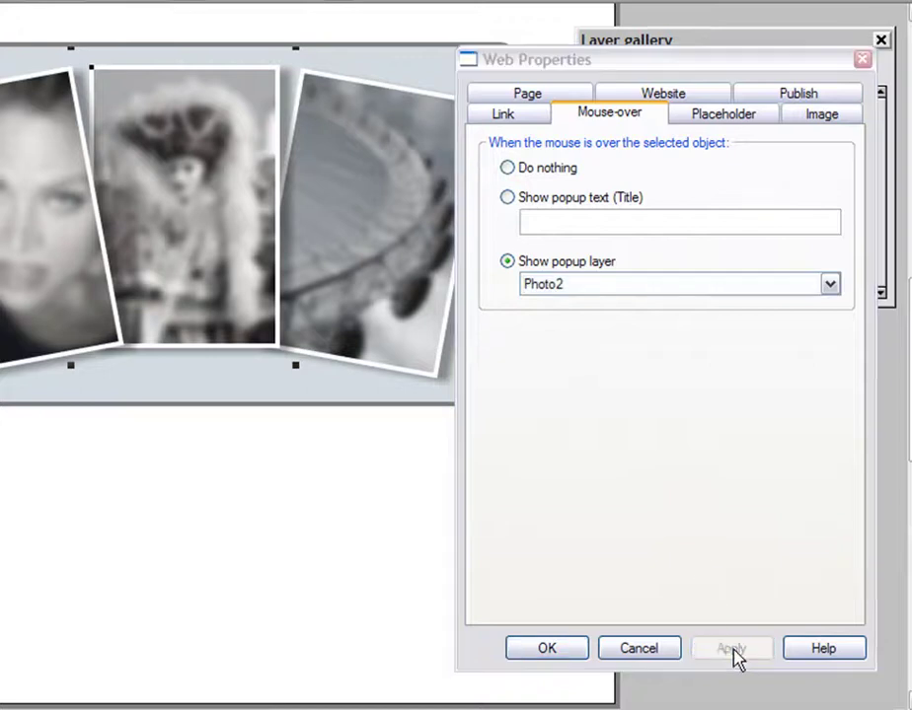
Set the right ferris wheel photo's mouse-over to show popup layer Photo3.
left_click(347, 234)
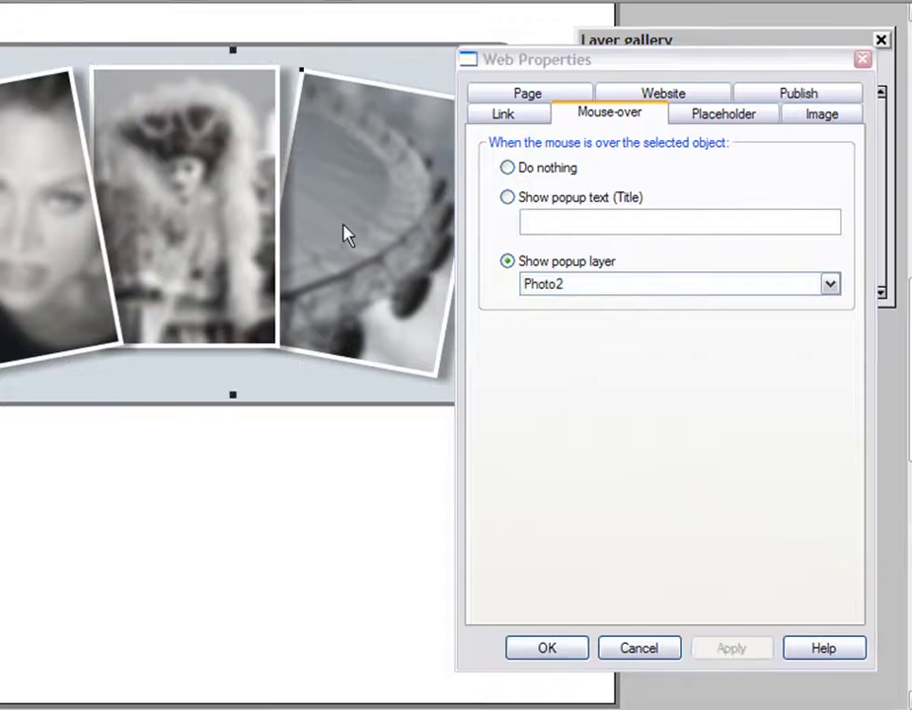
left_click(538, 285)
left_click(560, 364)
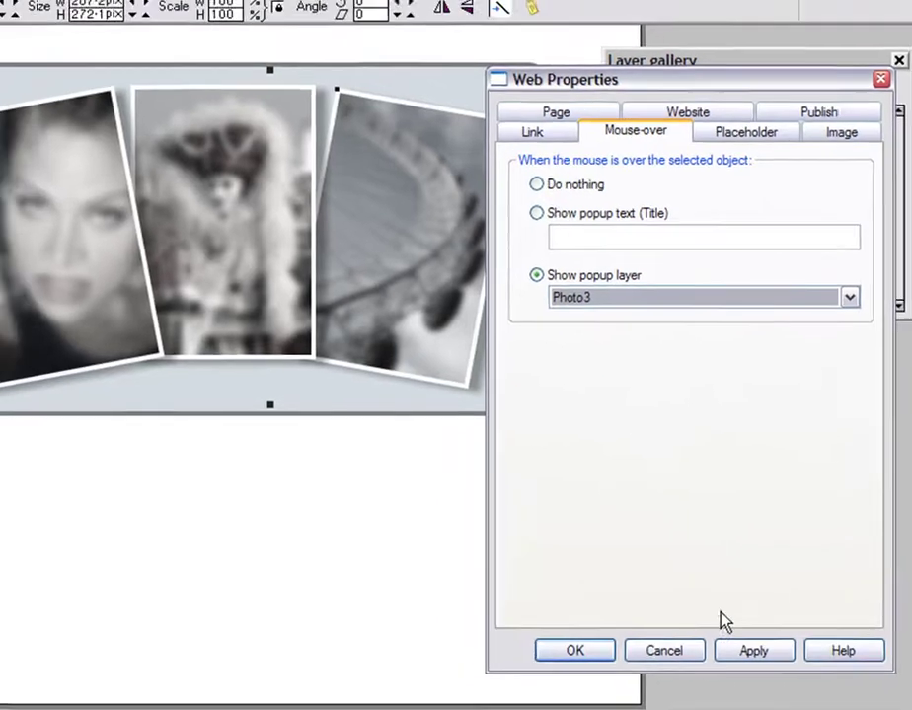
left_click(547, 648)
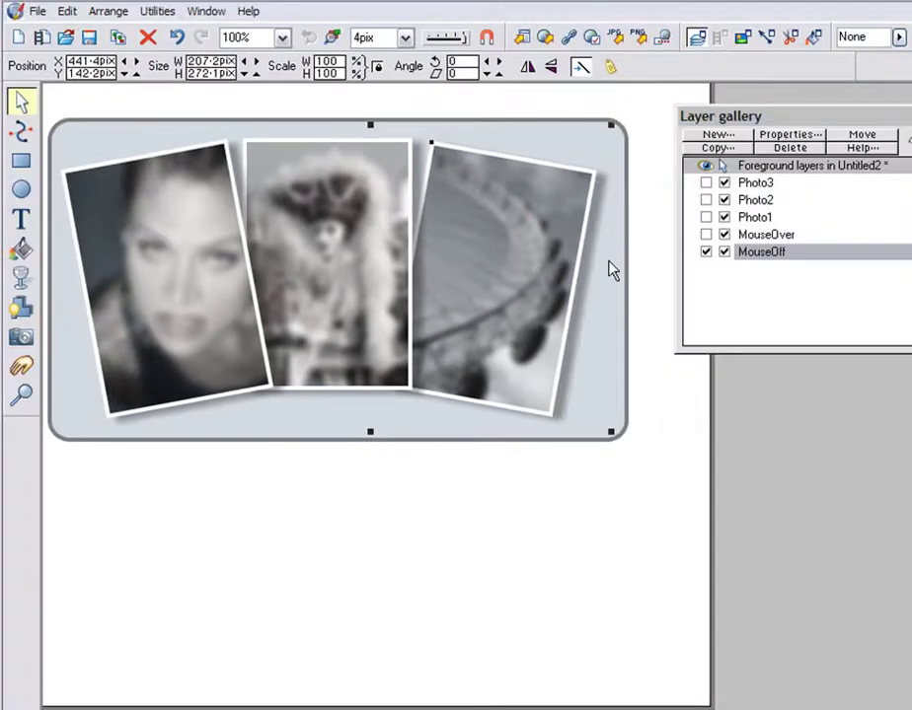
left_click(525, 40)
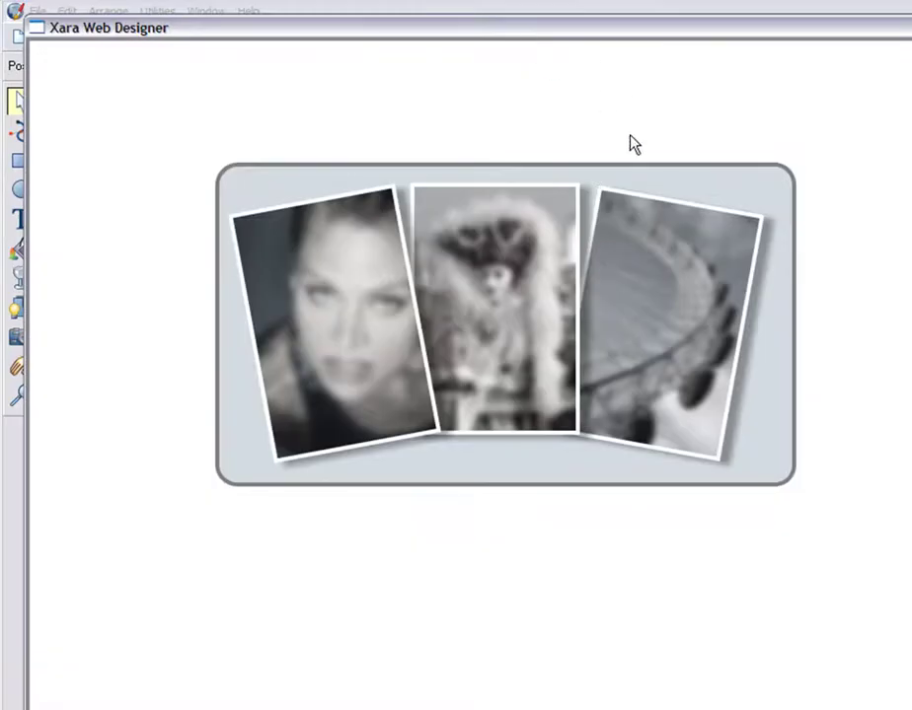
mouse_move(650, 250)
mouse_move(503, 240)
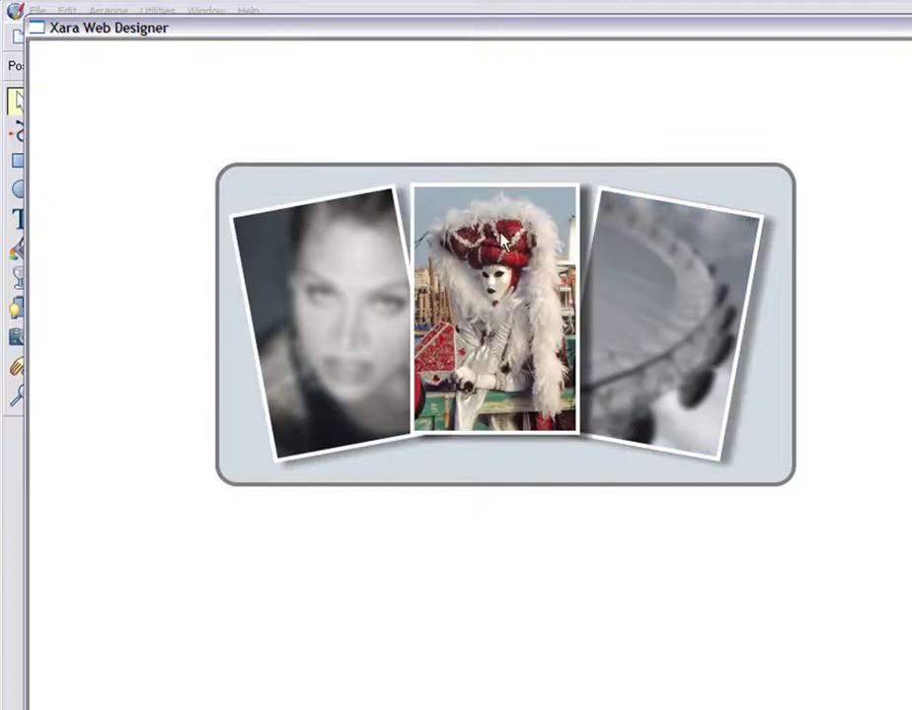
mouse_move(376, 279)
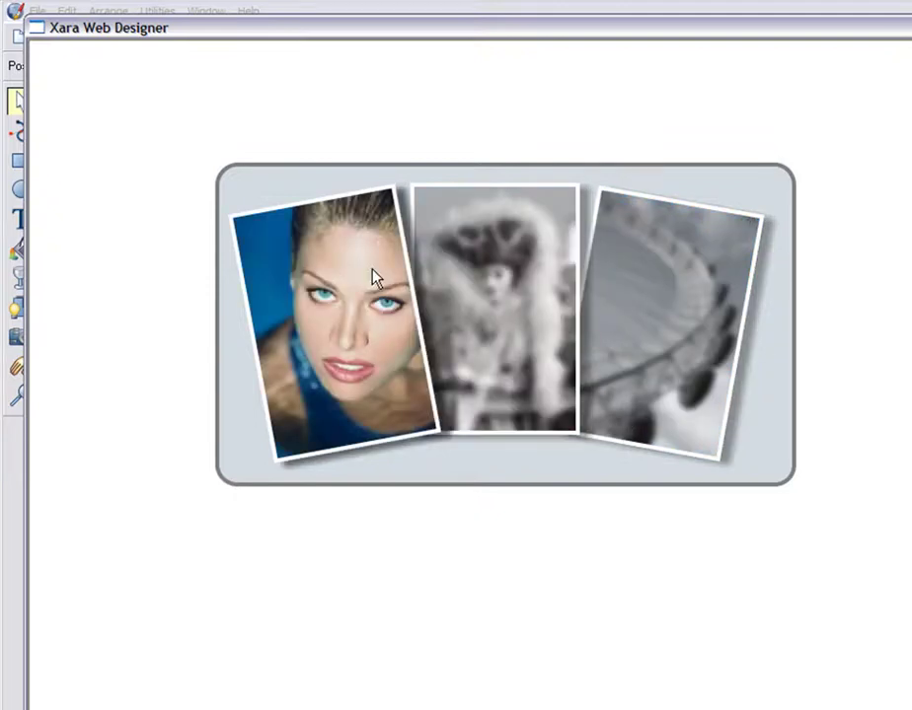
mouse_move(476, 264)
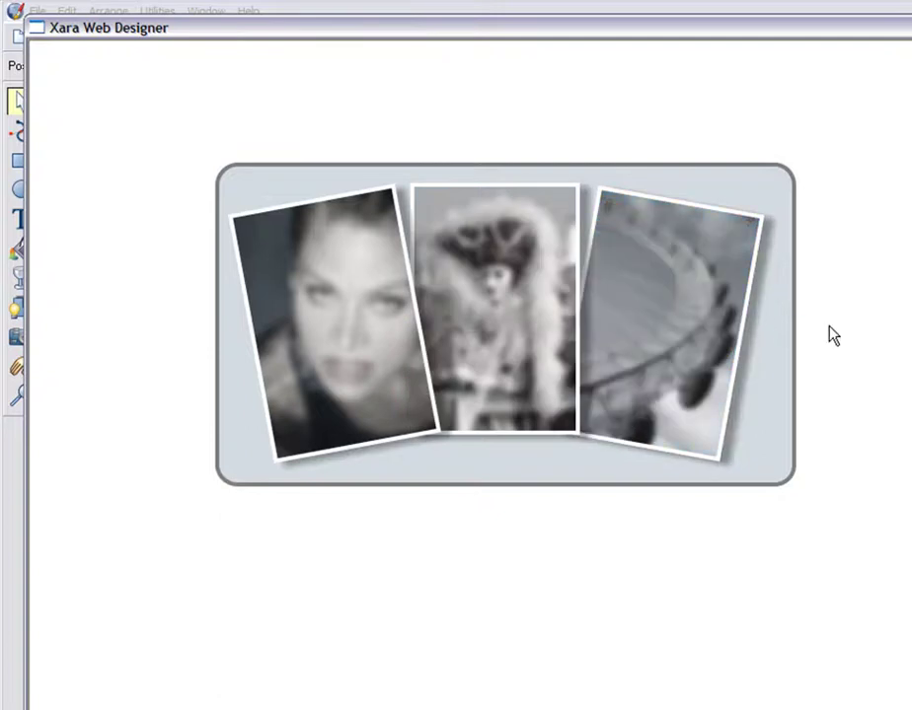
mouse_move(688, 306)
left_click(906, 27)
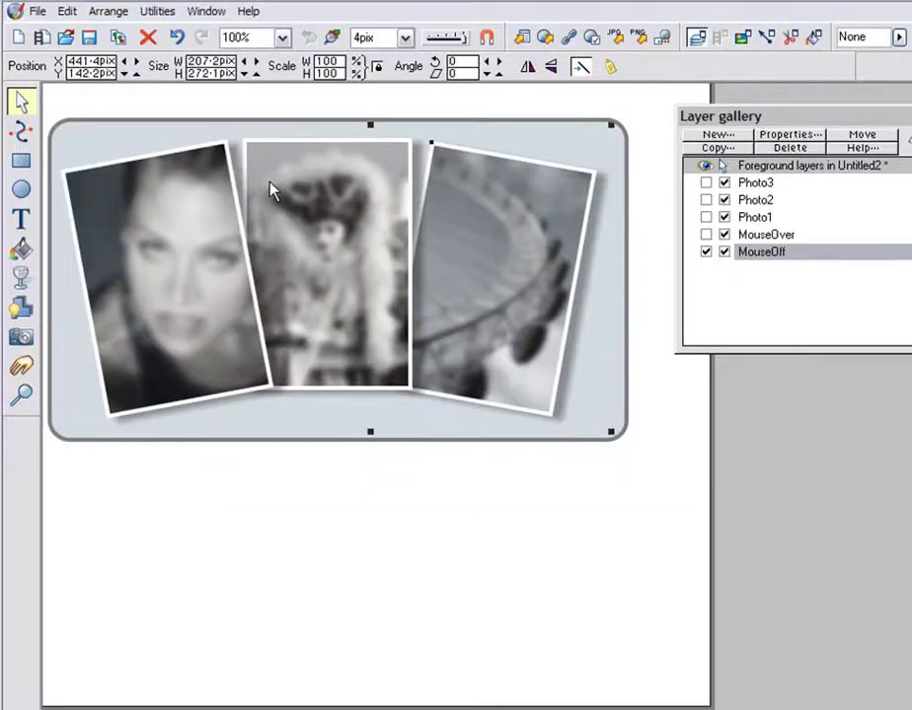
Briefly show and re-hide the Photo1, Photo2 and Photo3 layers to check their colour photos.
left_click_drag(270, 190, 334, 209)
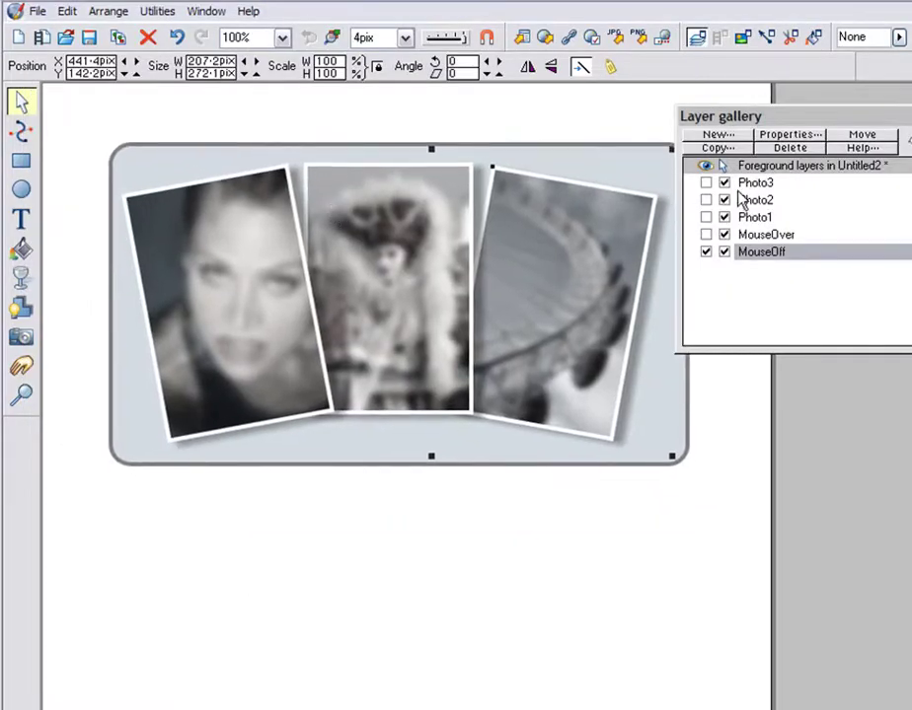
left_click(705, 217)
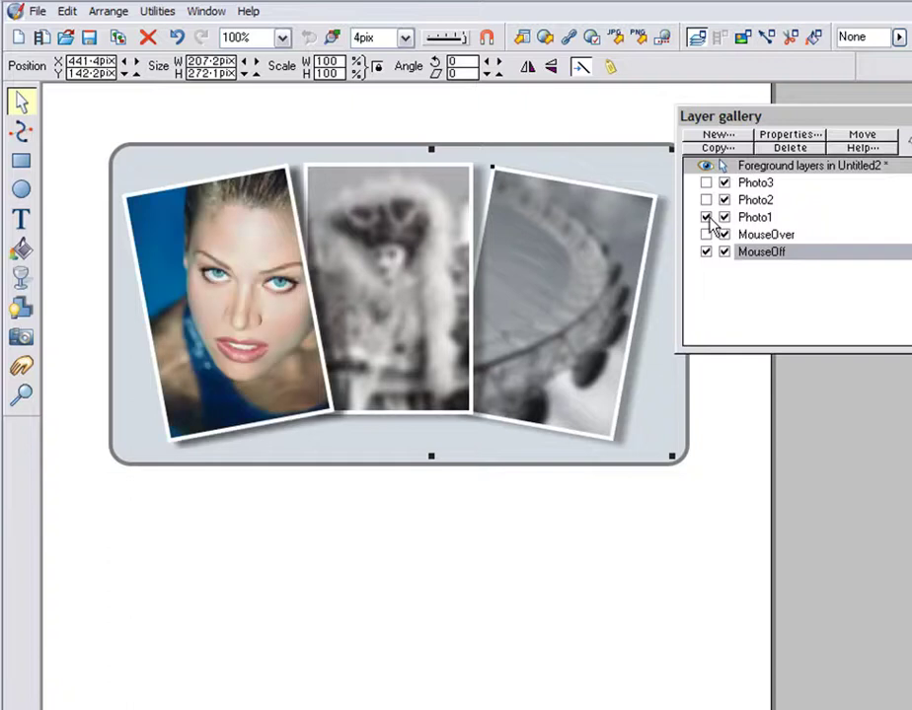
left_click(705, 217)
left_click(706, 200)
left_click(705, 200)
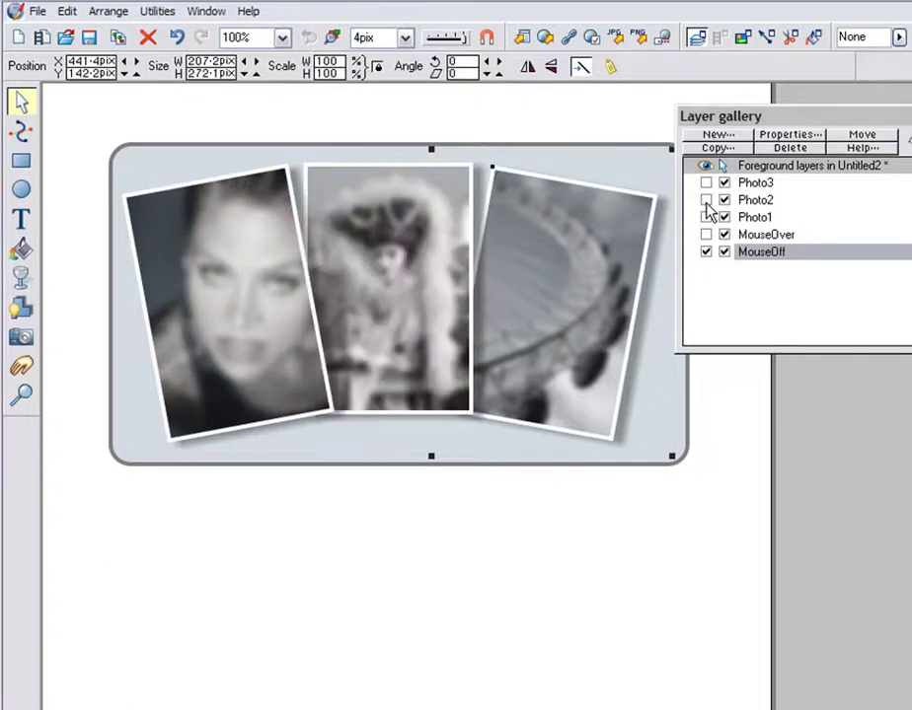
left_click(706, 184)
left_click(707, 183)
Make Photo1 the current visible layer and add a 'Jane' text caption.
left_click(782, 219)
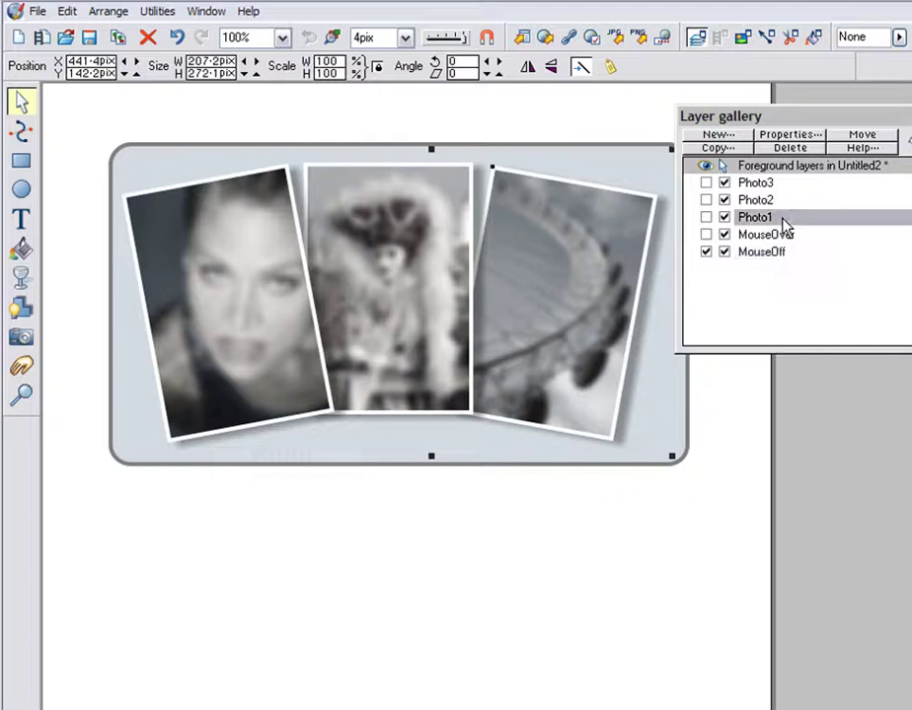
left_click(706, 218)
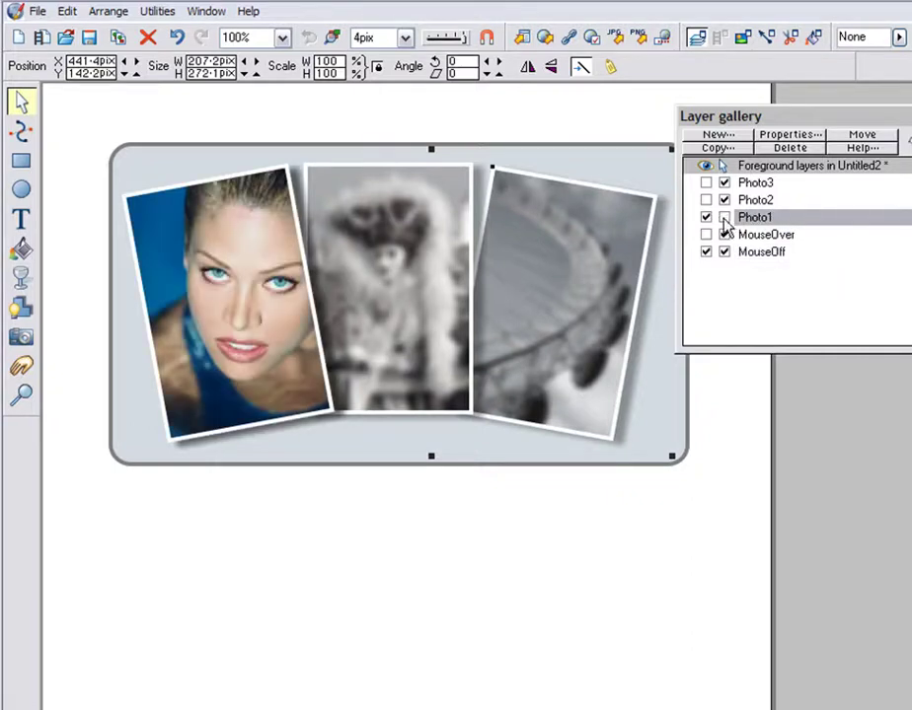
left_click(21, 220)
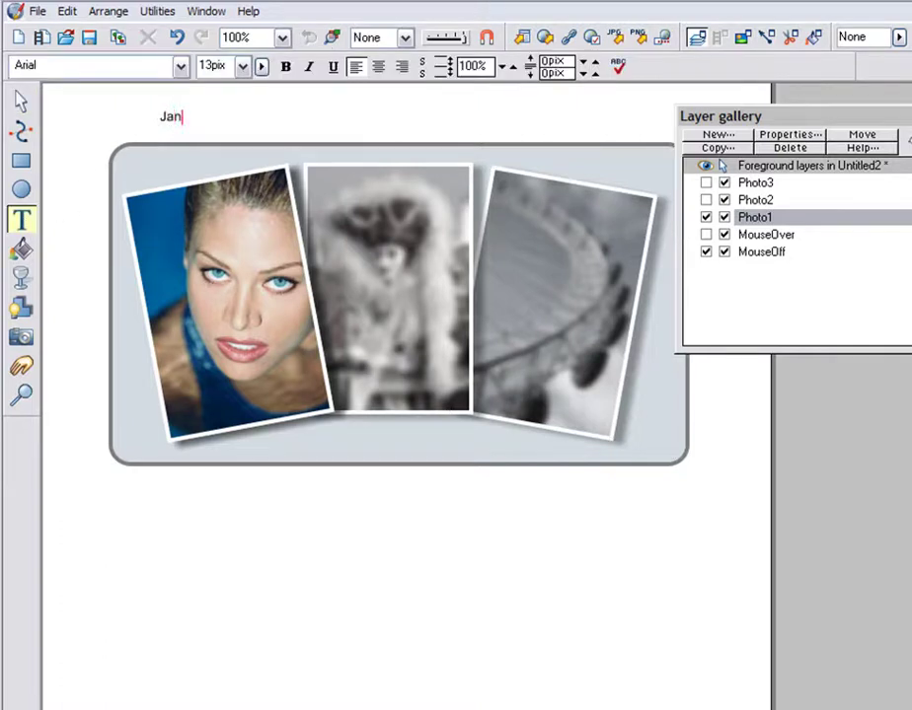
key("F2")
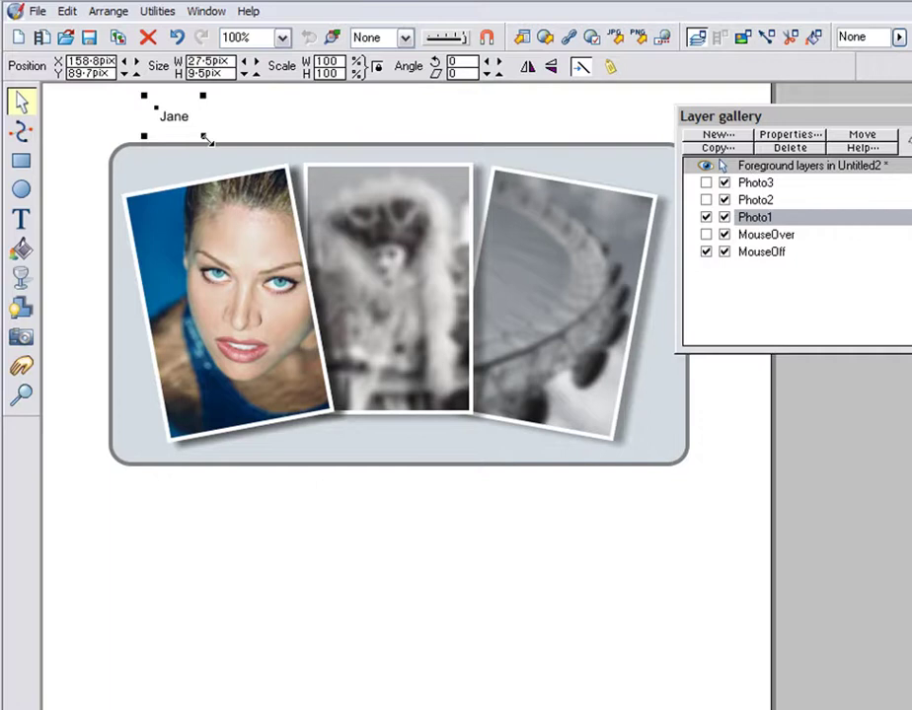
Double the Jane caption's size, enlarge the portrait slightly and move the caption above it.
left_click_drag(205, 139, 228, 140)
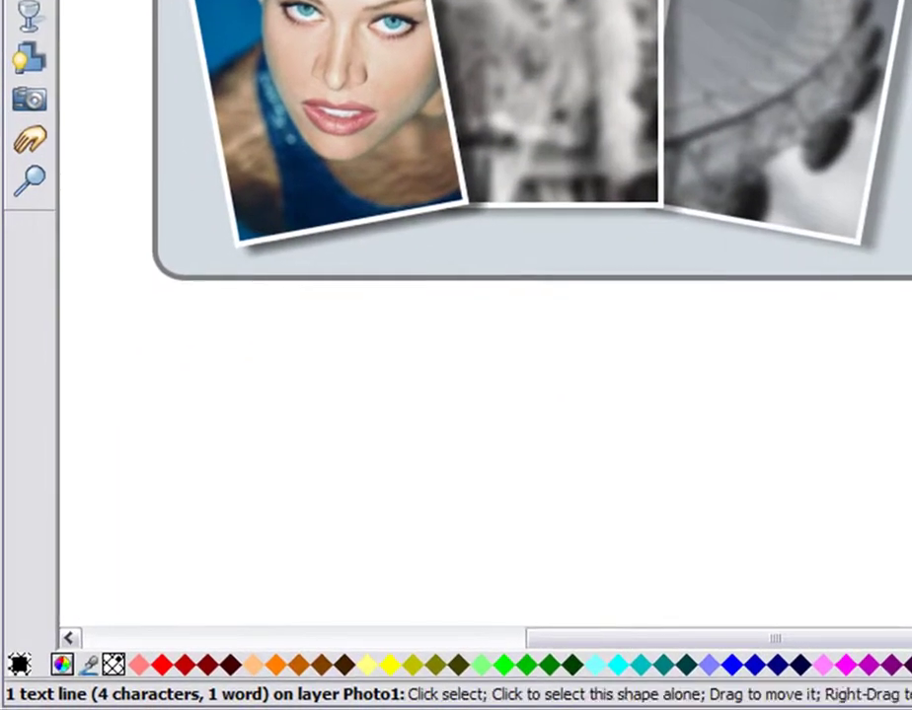
left_click(387, 153)
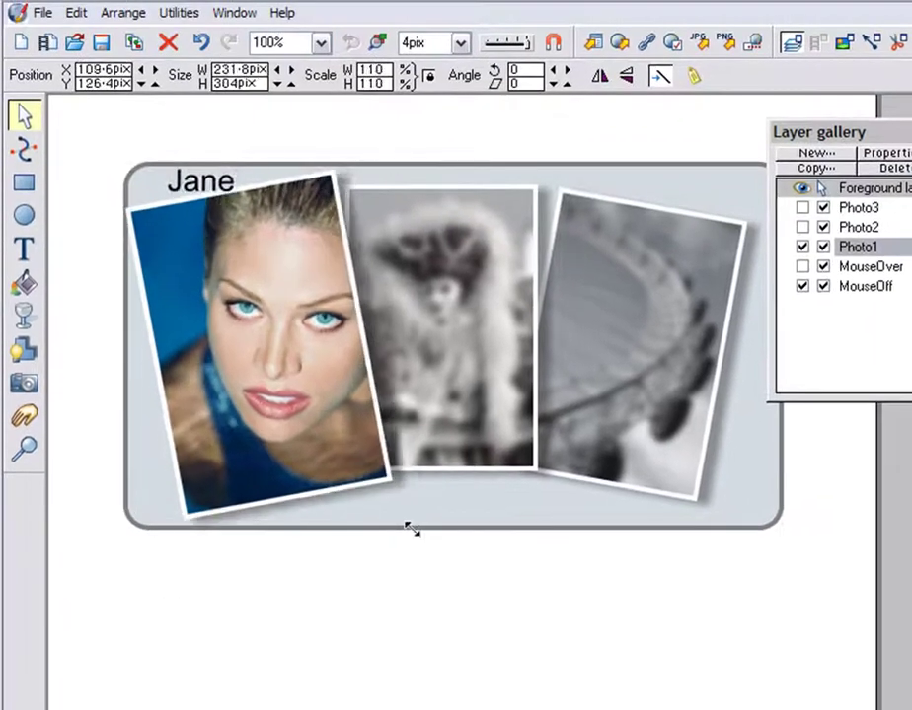
left_click_drag(439, 432, 463, 446)
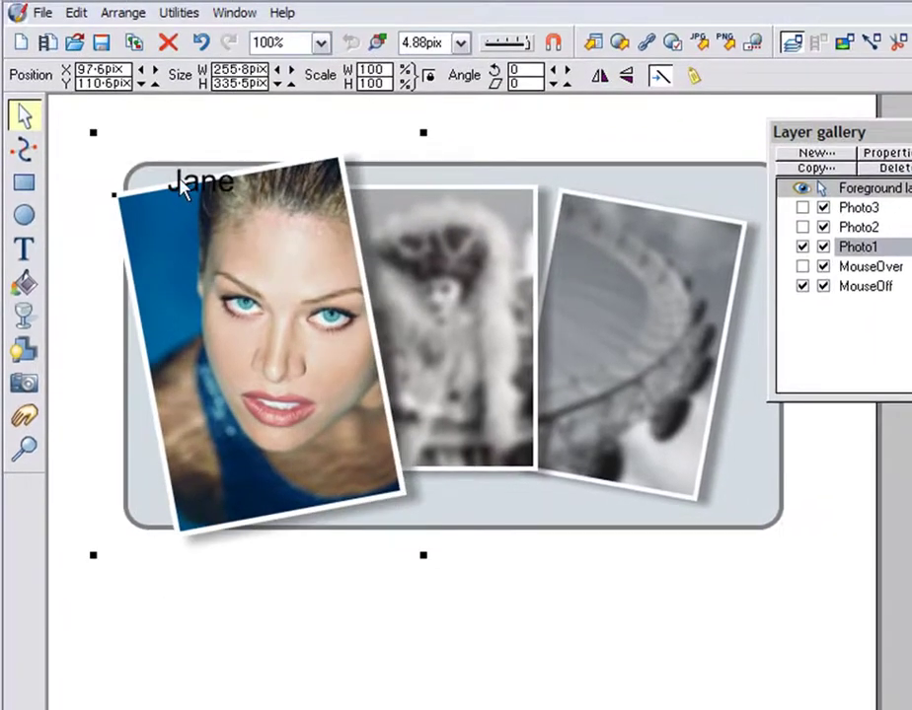
left_click_drag(182, 188, 198, 151)
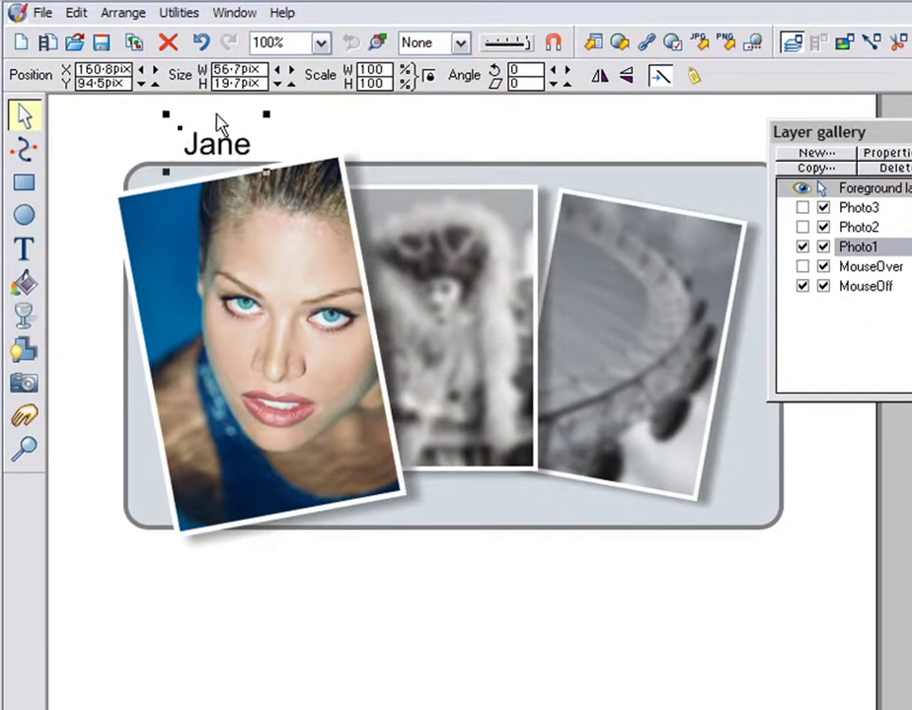
Show and work on Photo2, enlarging its colour Venice mask photo.
left_click(801, 227)
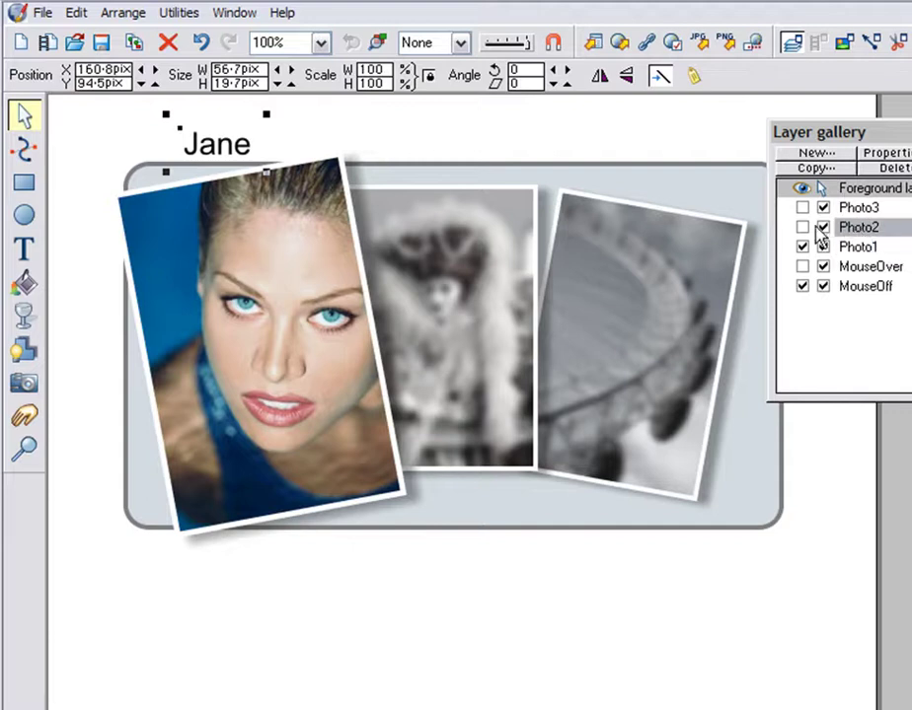
left_click(499, 239)
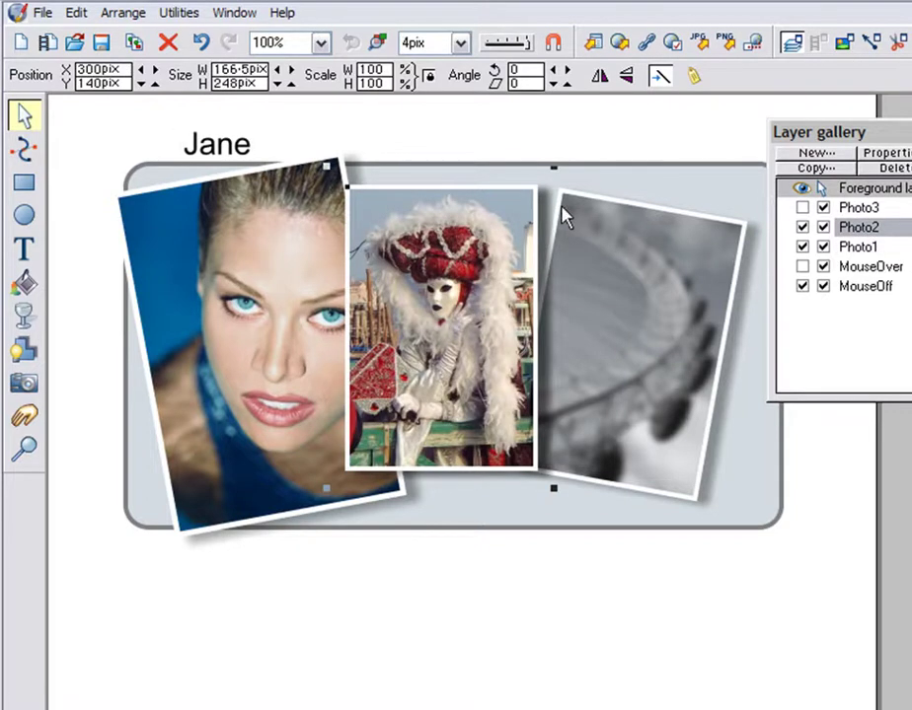
left_click_drag(555, 169, 579, 148)
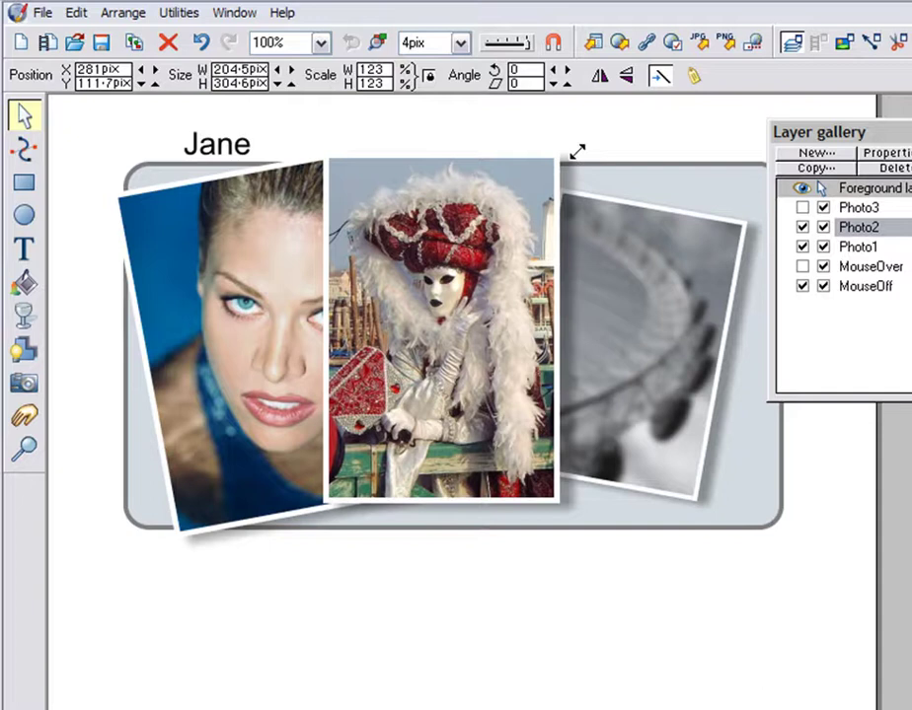
Copy the Jane caption above the Venice photo and change its text to 'Venice'.
left_click(246, 156)
left_click_drag(248, 156, 458, 150)
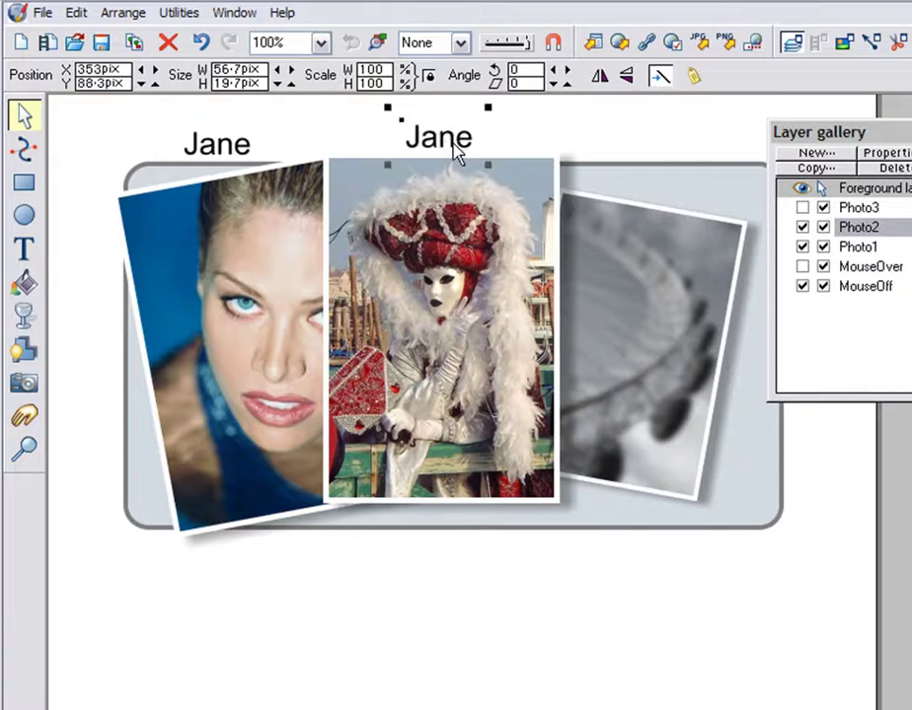
double_click(442, 140)
double_click(440, 138)
type("Venice")
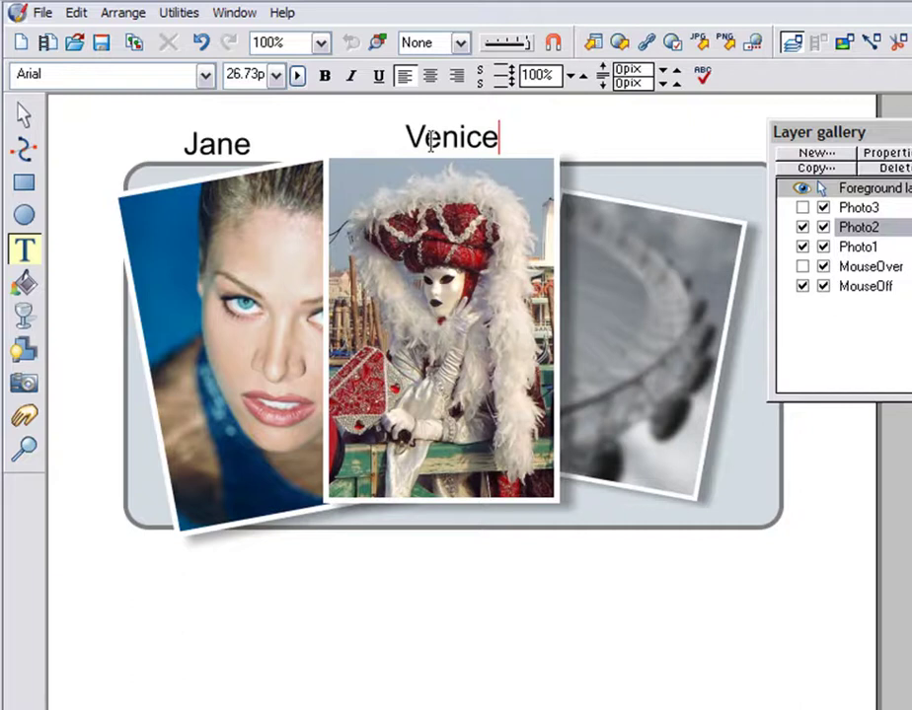
key("F2")
Make Photo3 the current visible layer and enlarge its Ferris wheel photo.
left_click(636, 249)
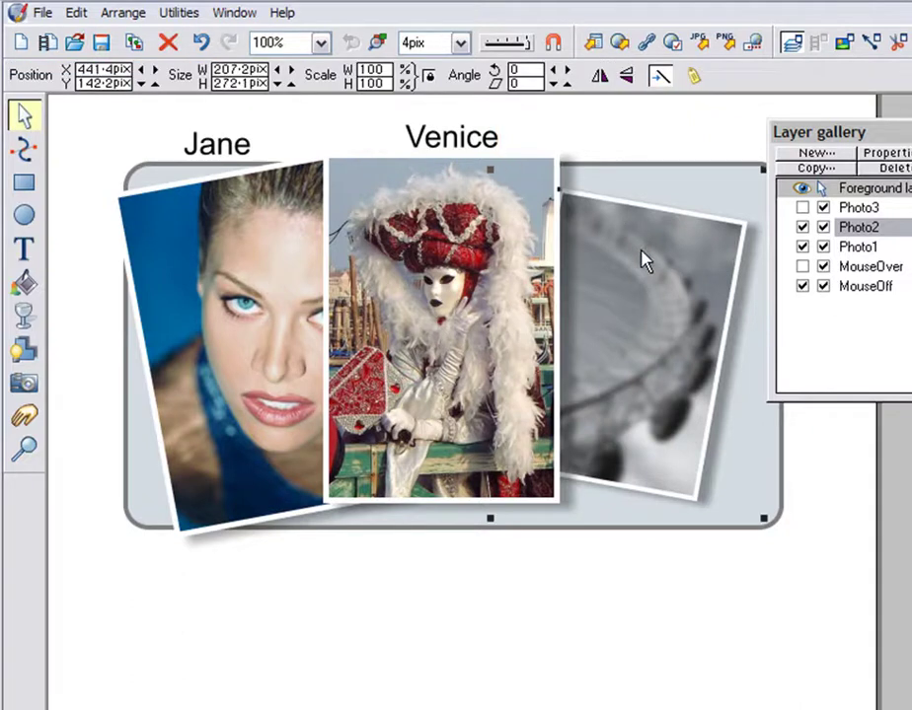
left_click(850, 207)
left_click(802, 207)
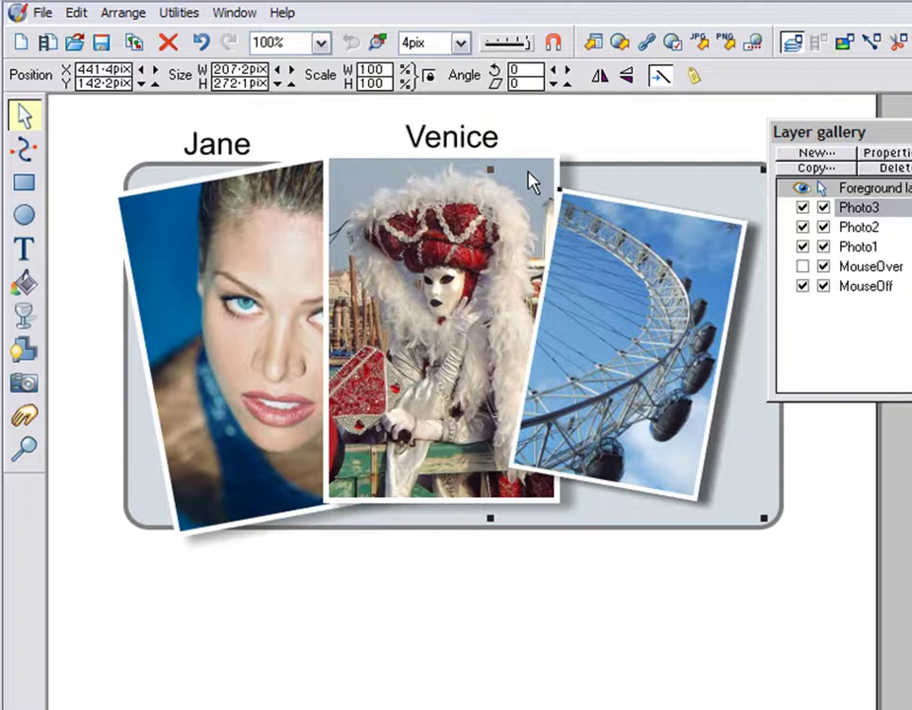
left_click_drag(496, 171, 473, 128)
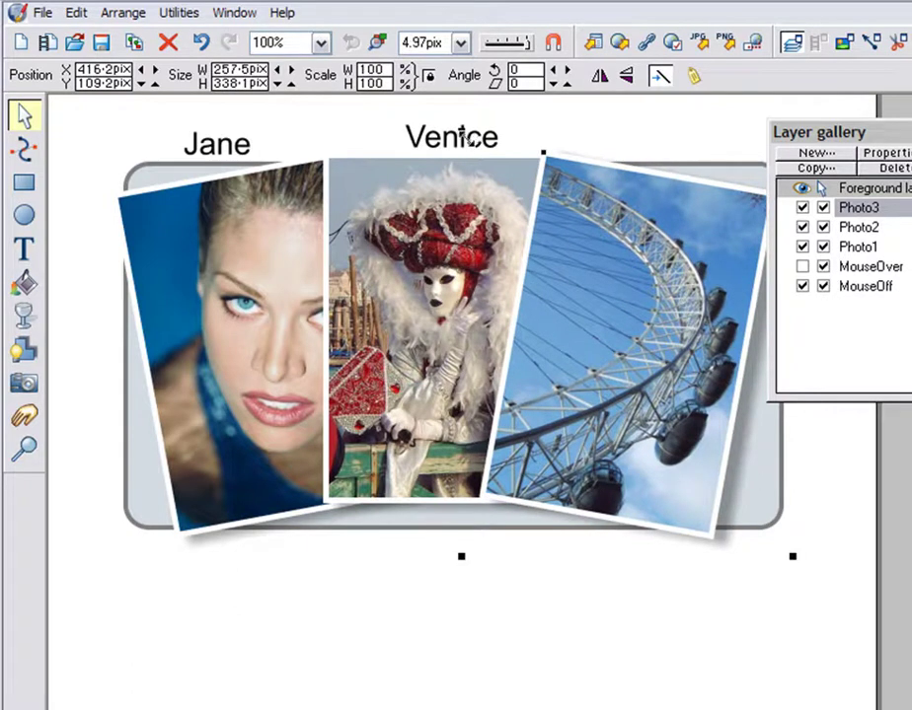
Copy the Venice caption below the Ferris wheel photo and retype it as 'London'.
left_click(464, 138)
left_click_drag(441, 148, 615, 568)
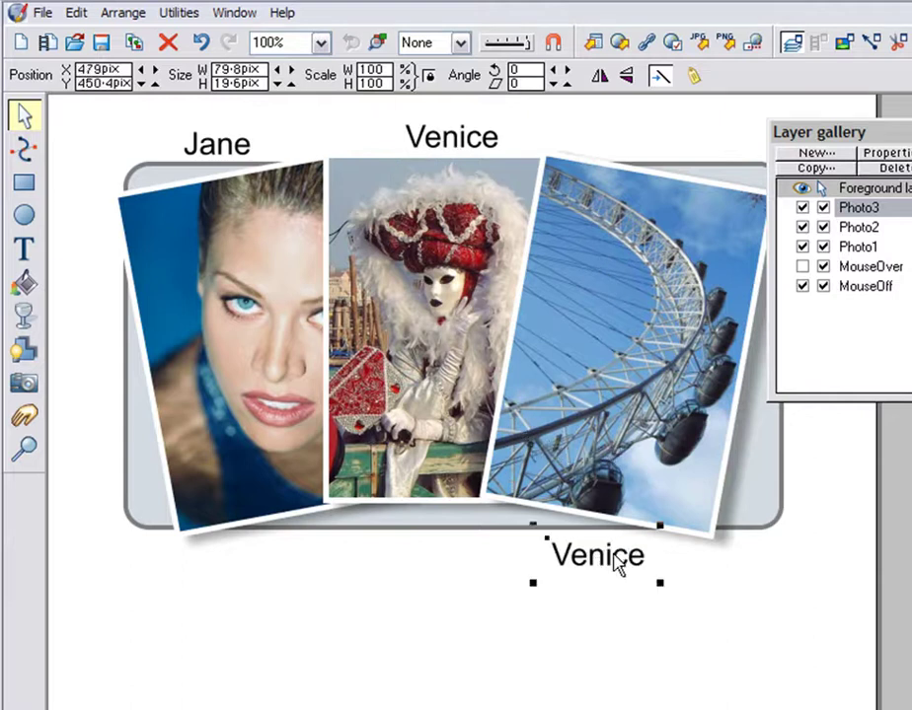
double_click(617, 562)
double_click(605, 554)
type("London")
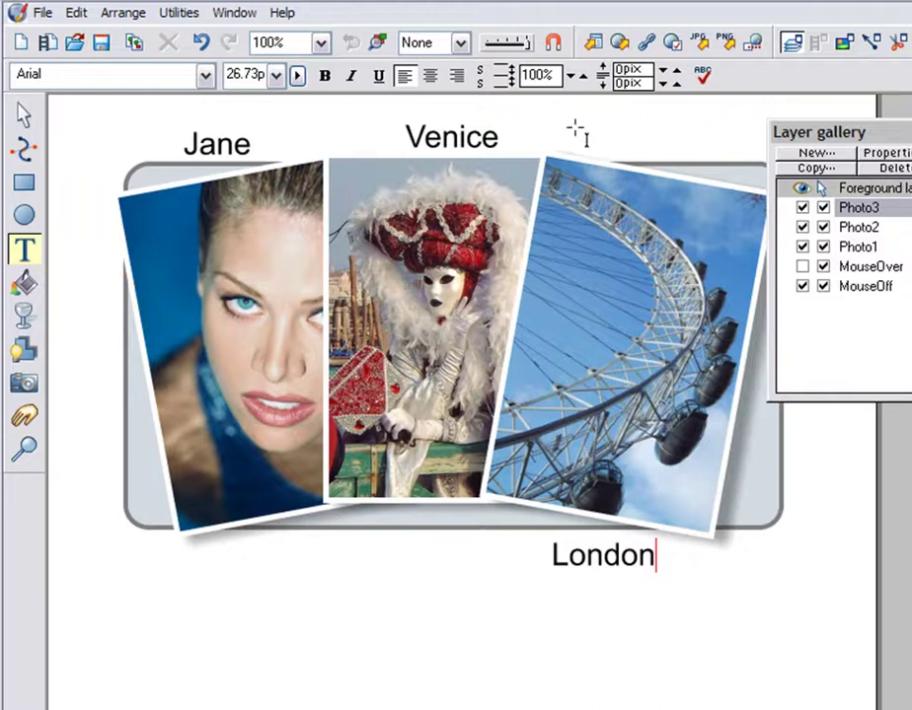
left_click(593, 41)
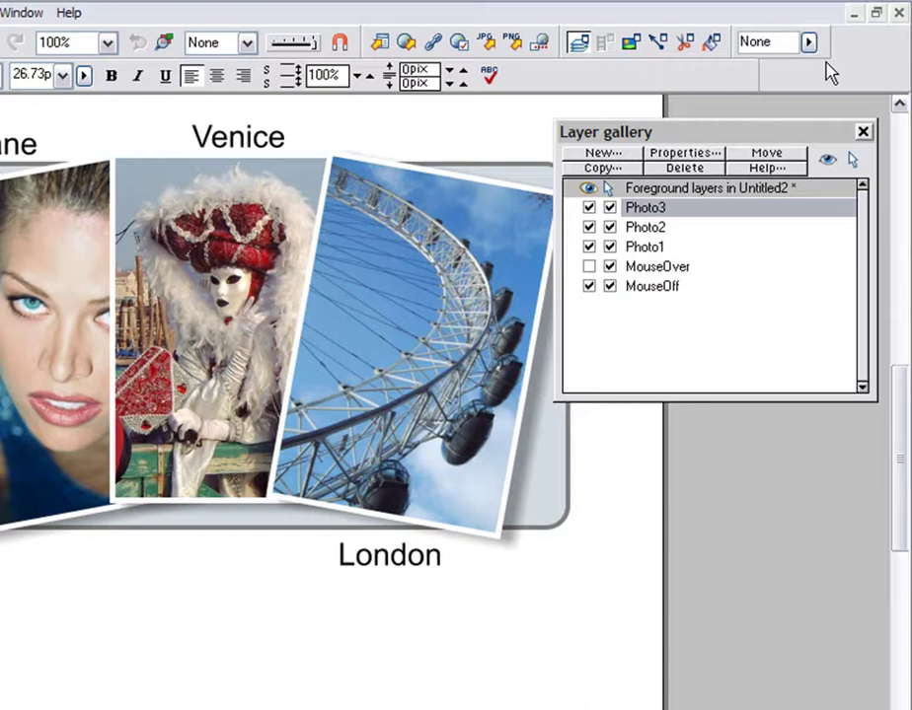
Untick the photo and MouseOver layers, then make all layers visible and editable.
left_click(589, 209)
left_click(589, 227)
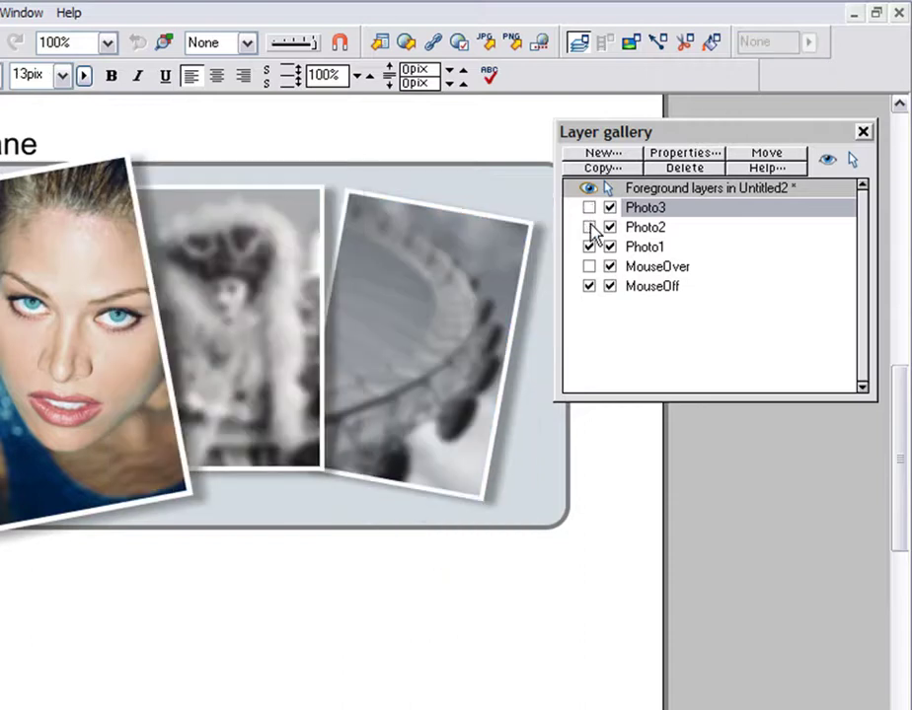
left_click(589, 247)
left_click(589, 266)
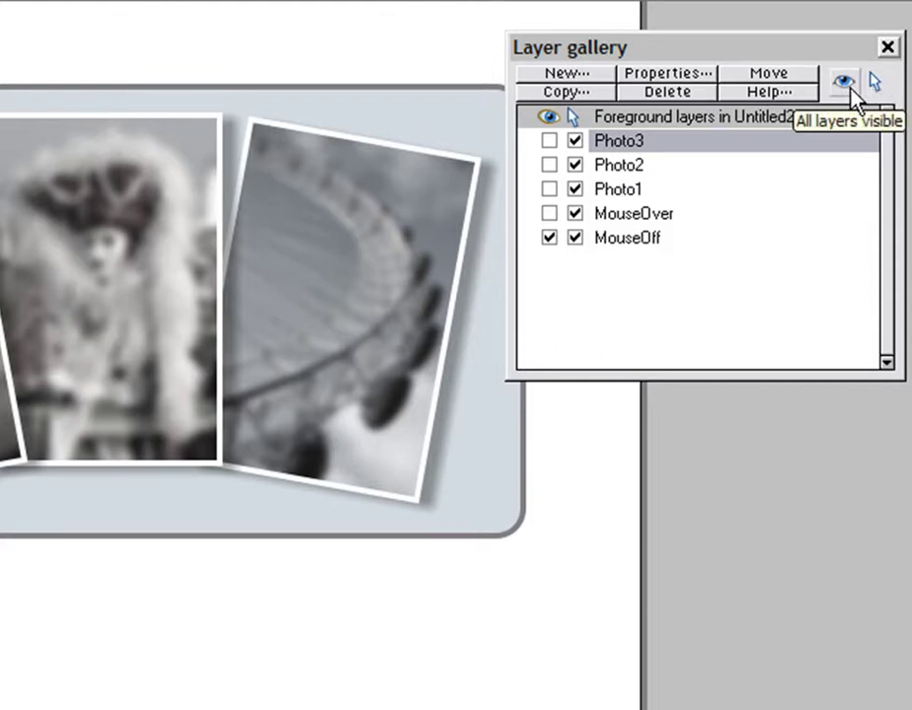
left_click(846, 87)
left_click(873, 86)
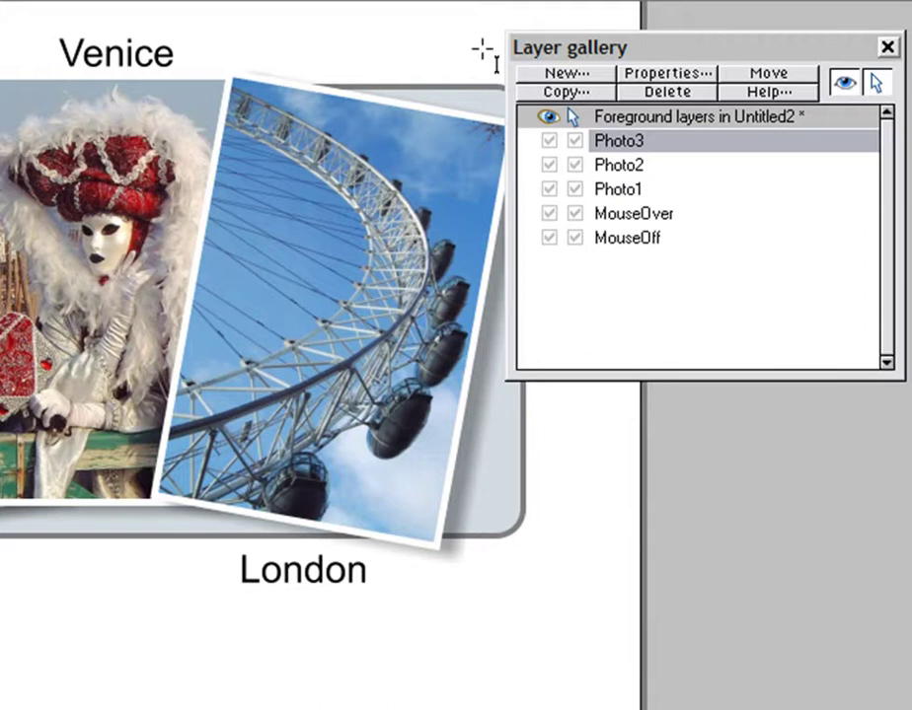
Select everything and set all images to export as JPEG in Web Properties.
key("ctrl+a")
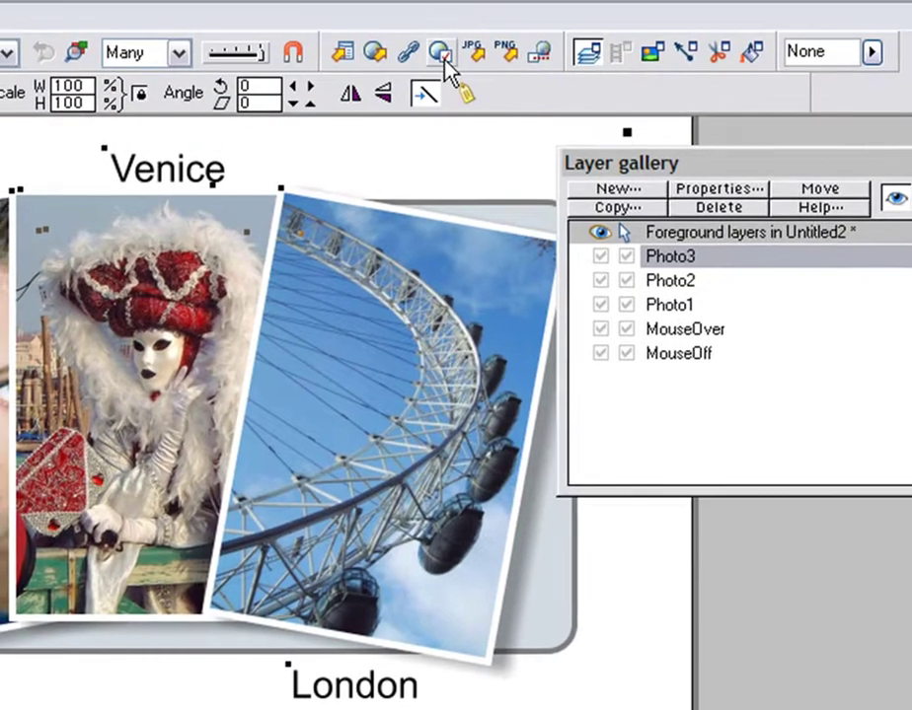
left_click(441, 53)
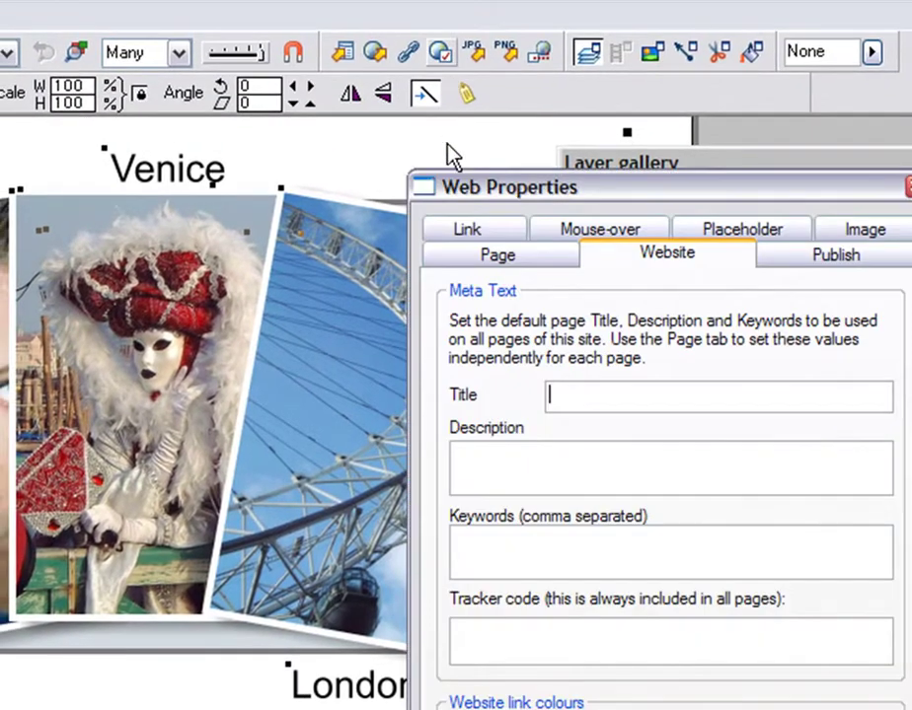
left_click(864, 229)
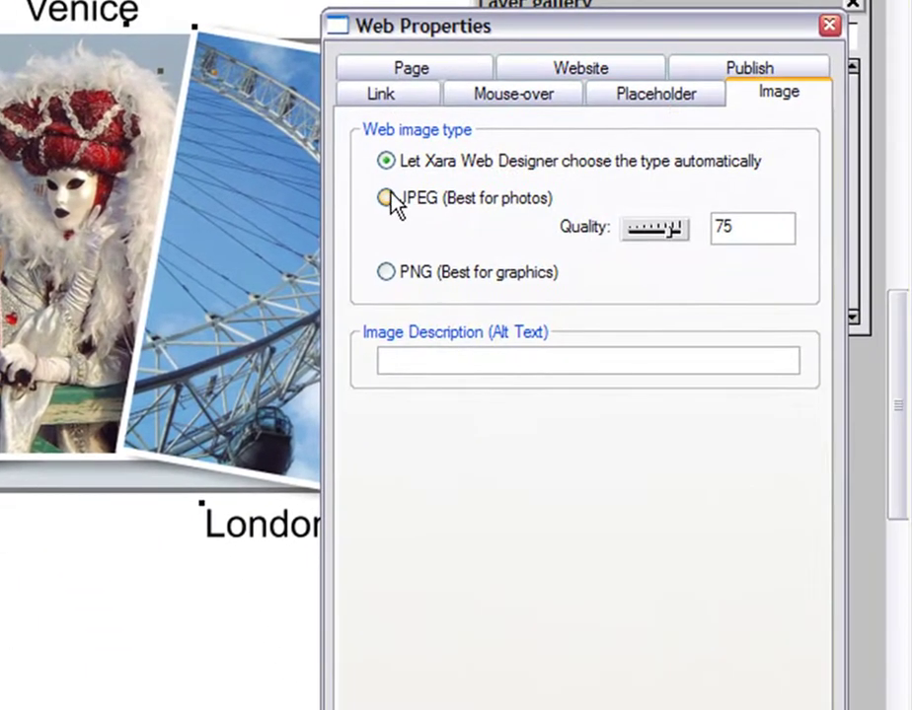
left_click(473, 358)
key("Return")
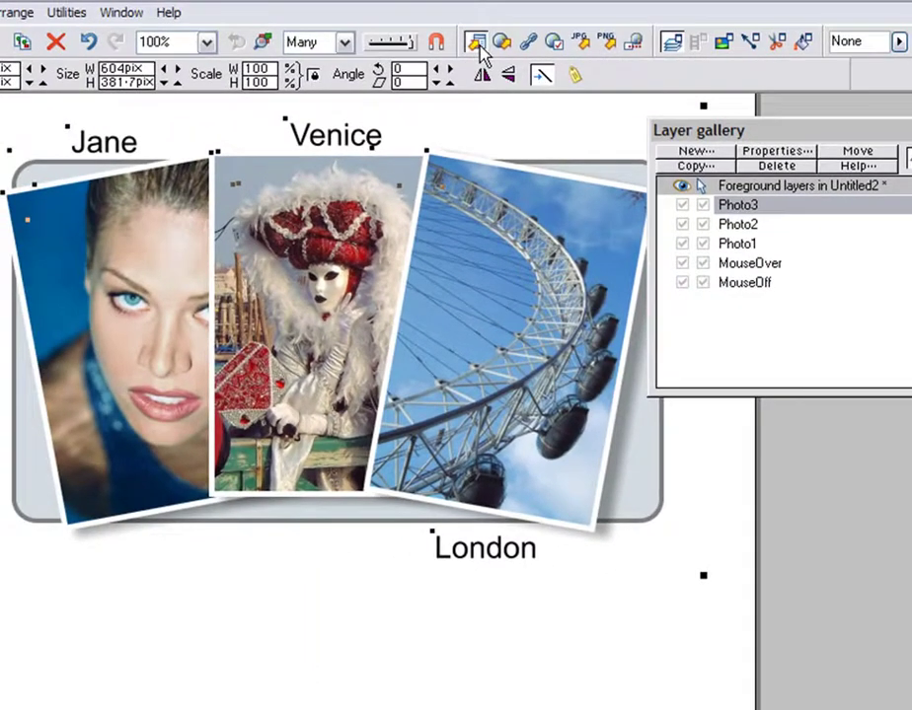
Preview the page and hover the left photo to see the colour Jane popup.
left_click(479, 44)
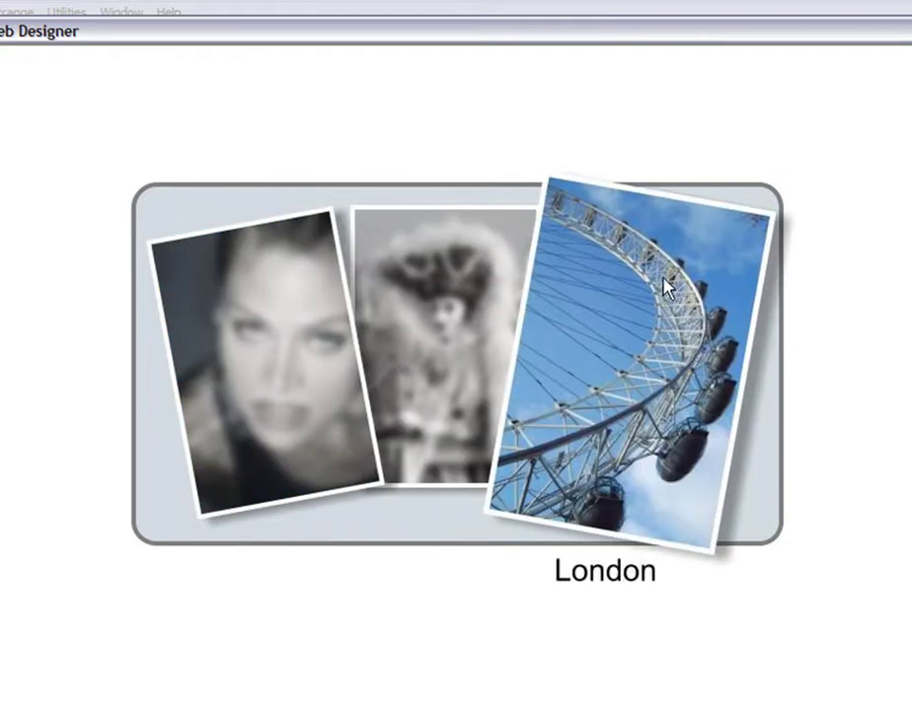
mouse_move(290, 294)
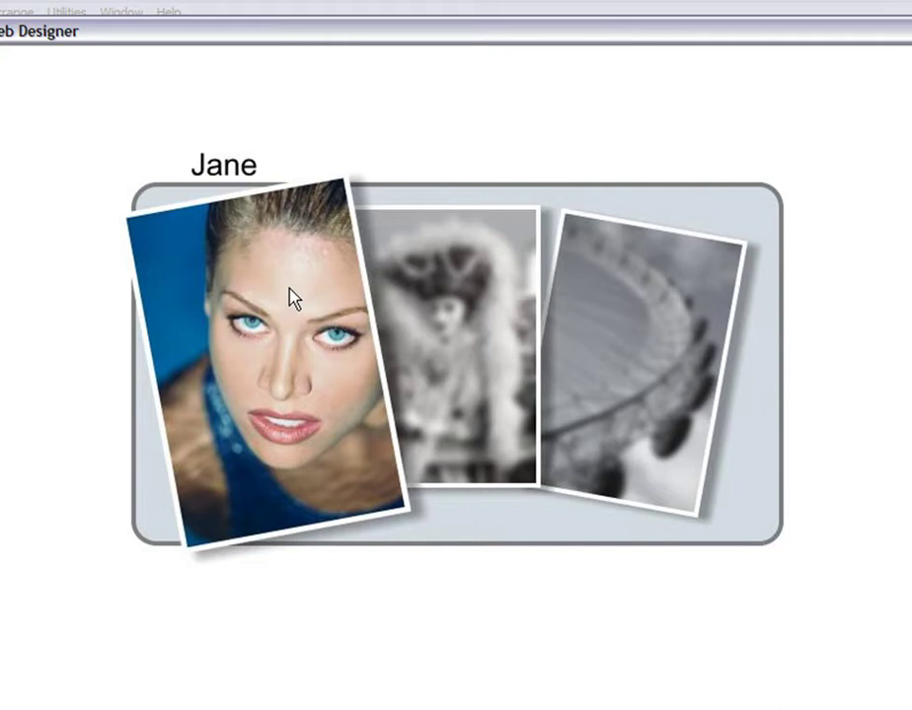